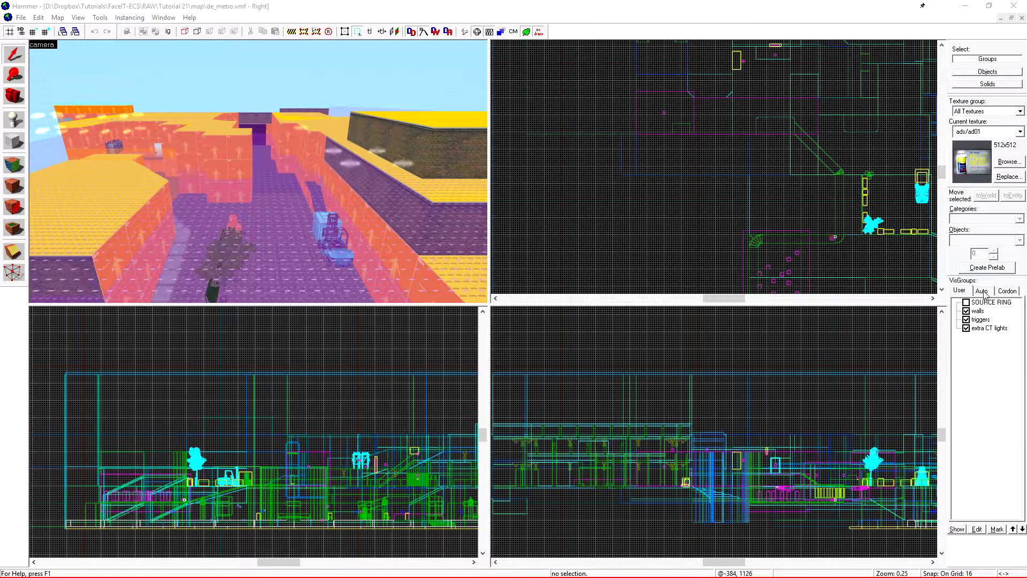
Hide all tool brushes in the map through the automatic visgroups.
left_click(284, 6)
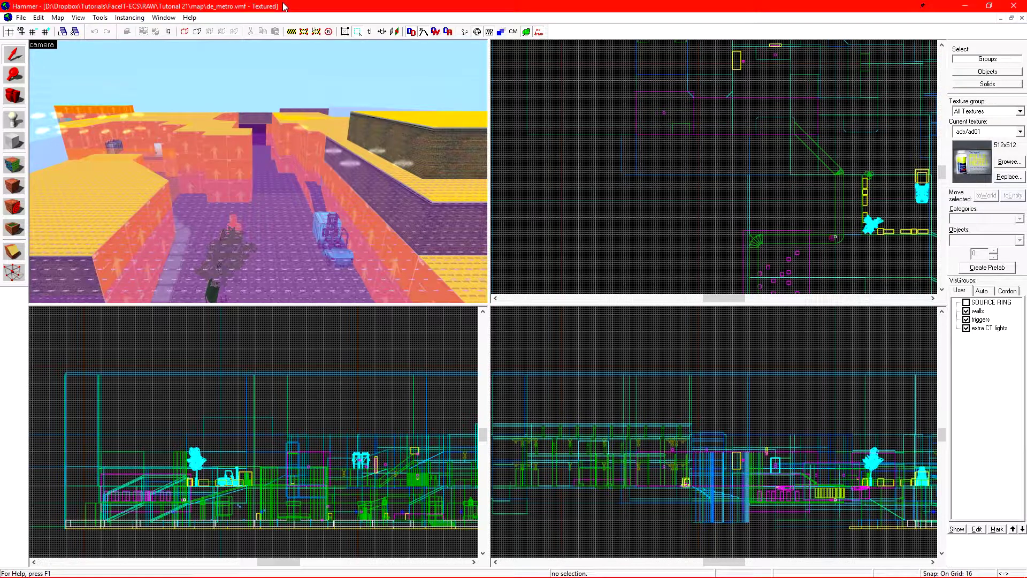
left_click(982, 291)
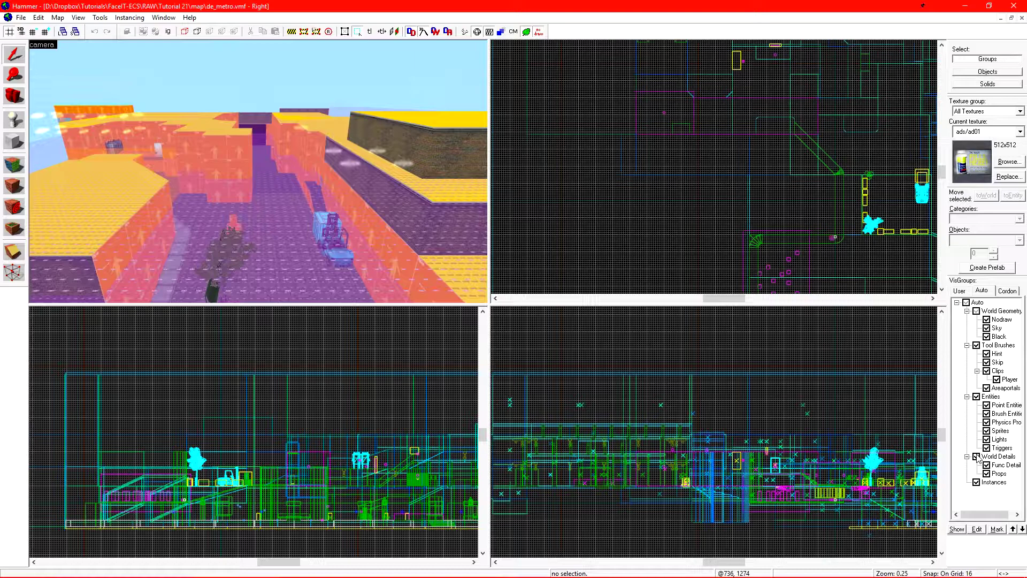
left_click(977, 346)
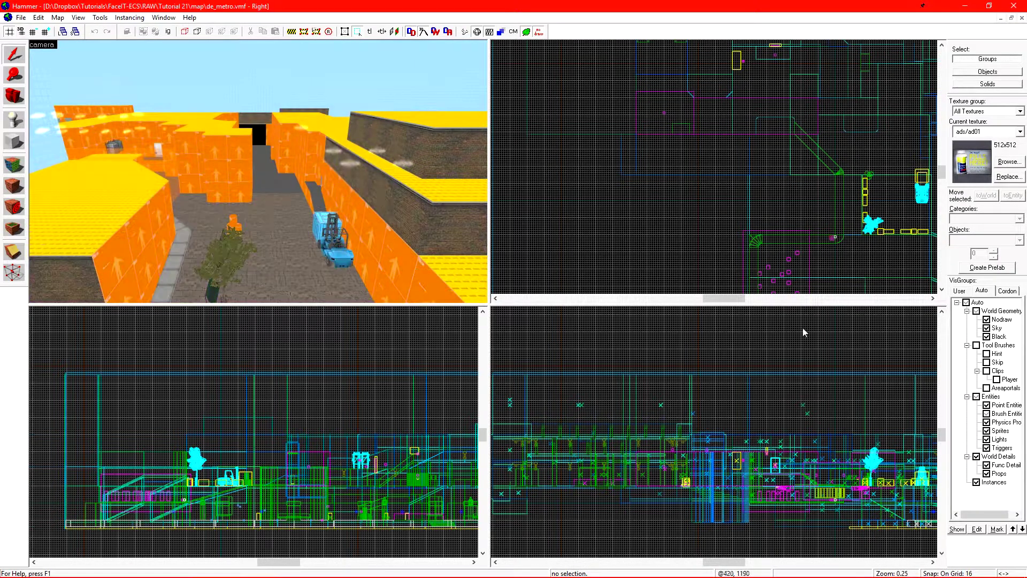
Pick the player clip texture from the clip brush above the multicoloured curved wall with the texture application tool.
key("z")
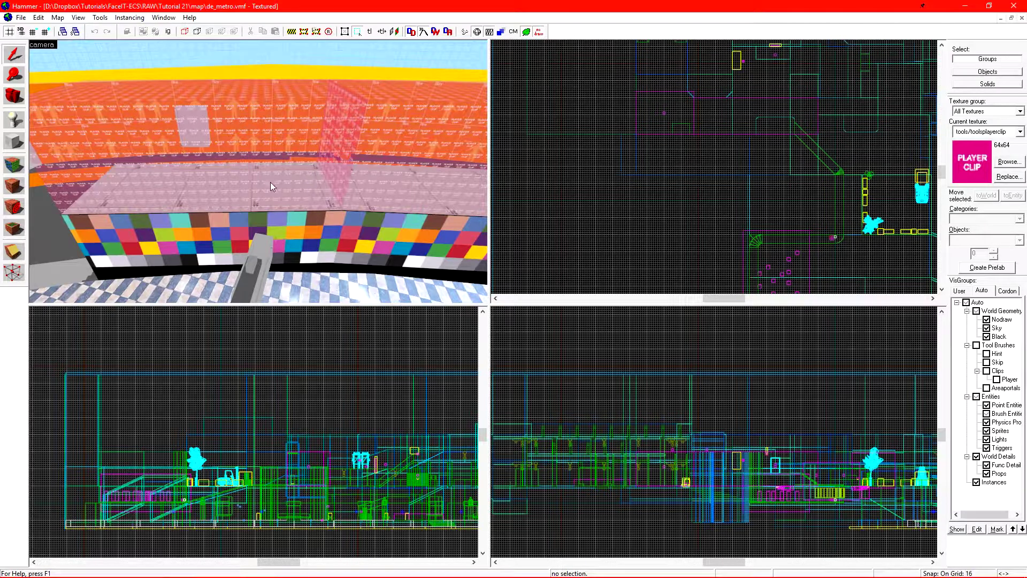
key("shift+a")
left_click(271, 182)
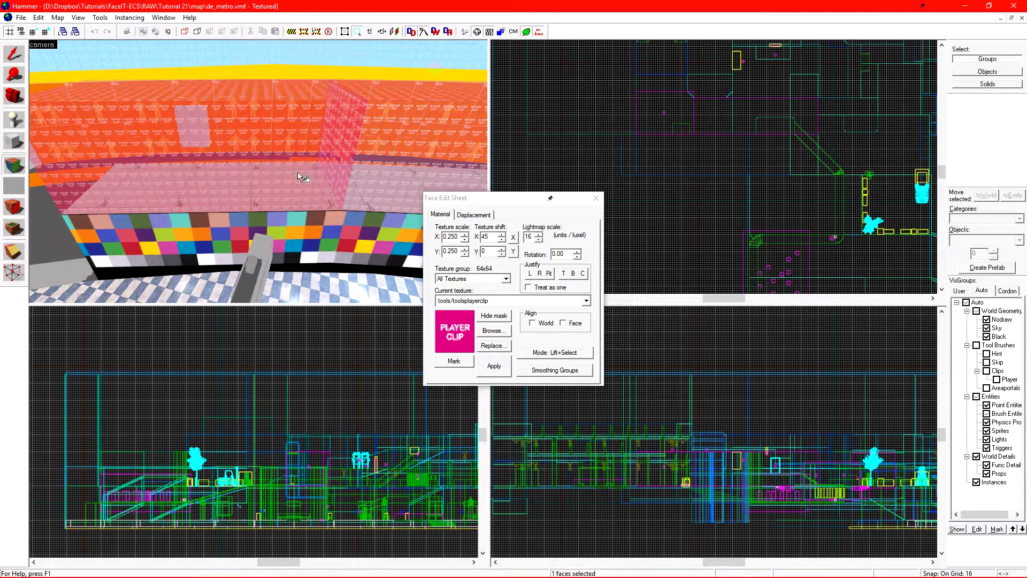
key("s")
key("z")
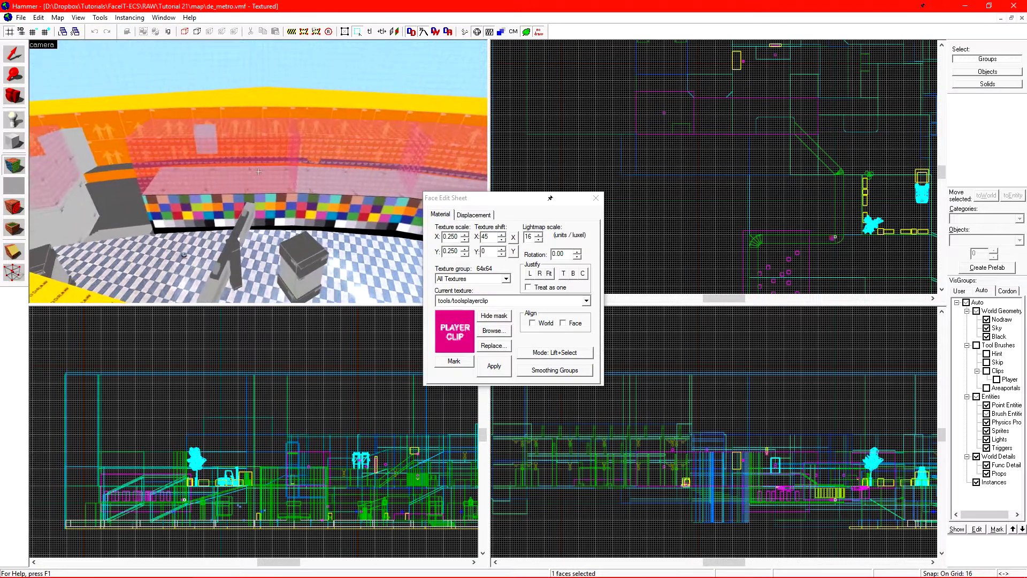
Go to the grey staircase and browse the textures filtered by "clip".
key("w")
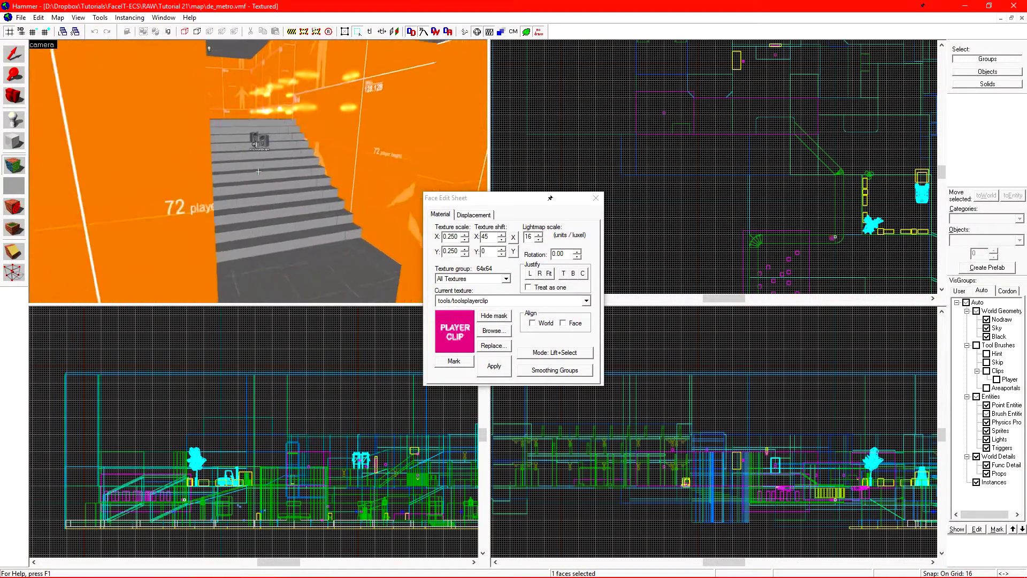
key("s")
key("z")
left_click(487, 330)
type("clip")
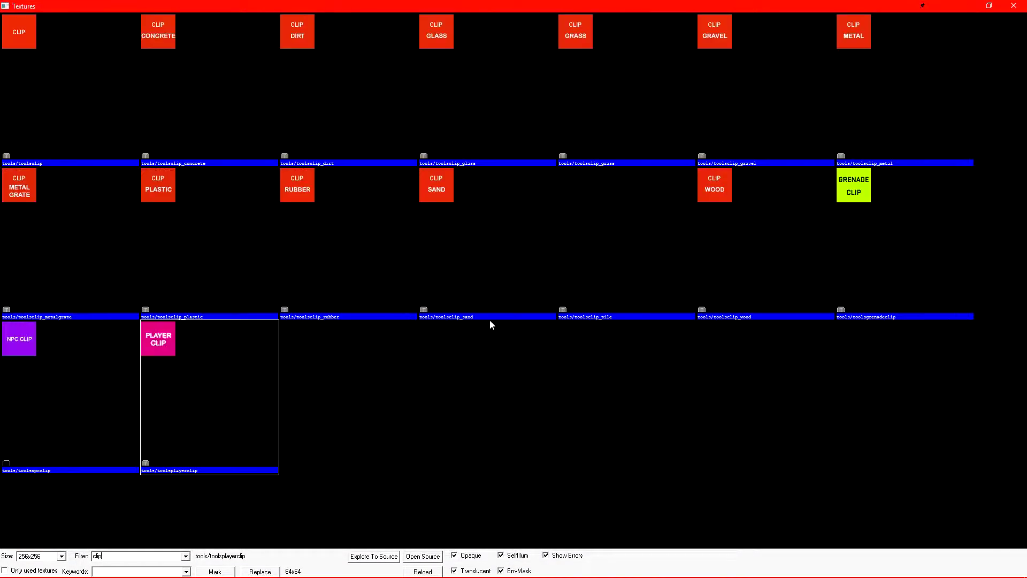
Examine the clip texture variants, including the surface-specific clips for materials such as dirt, glass, grass, plastic and rubber.
left_click(63, 83)
left_click(299, 75)
left_click(362, 201)
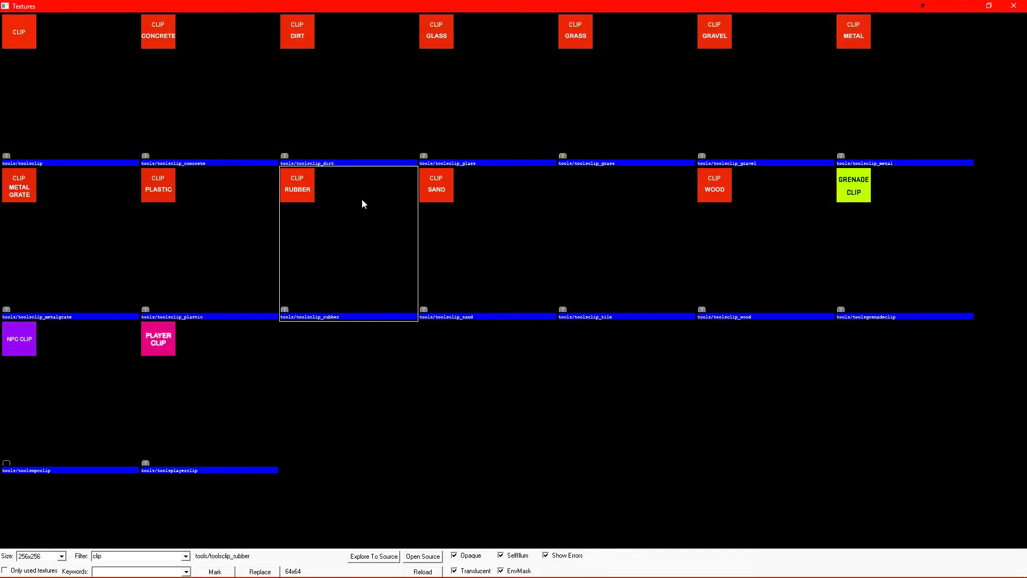
left_click(233, 222)
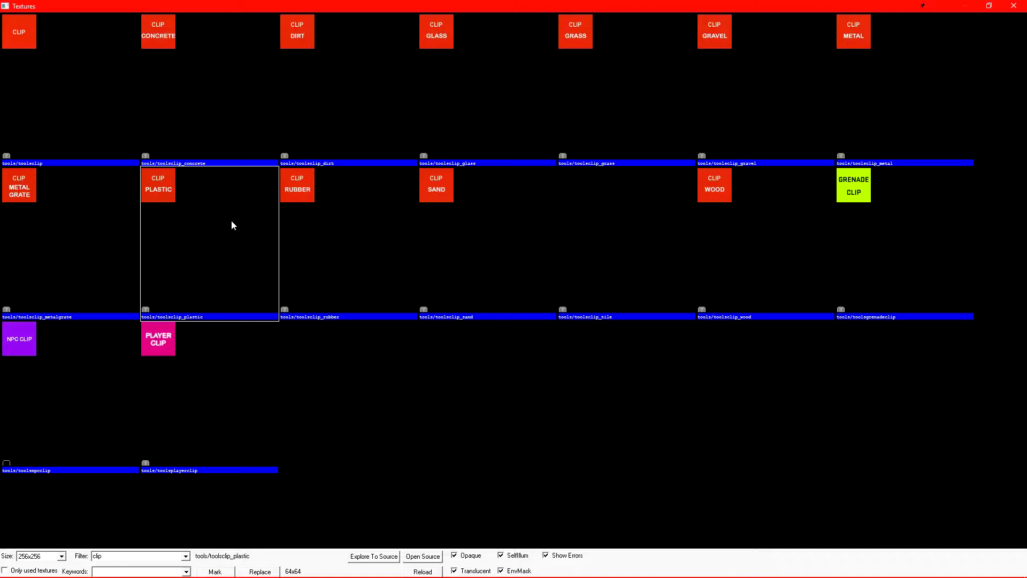
left_click(231, 366)
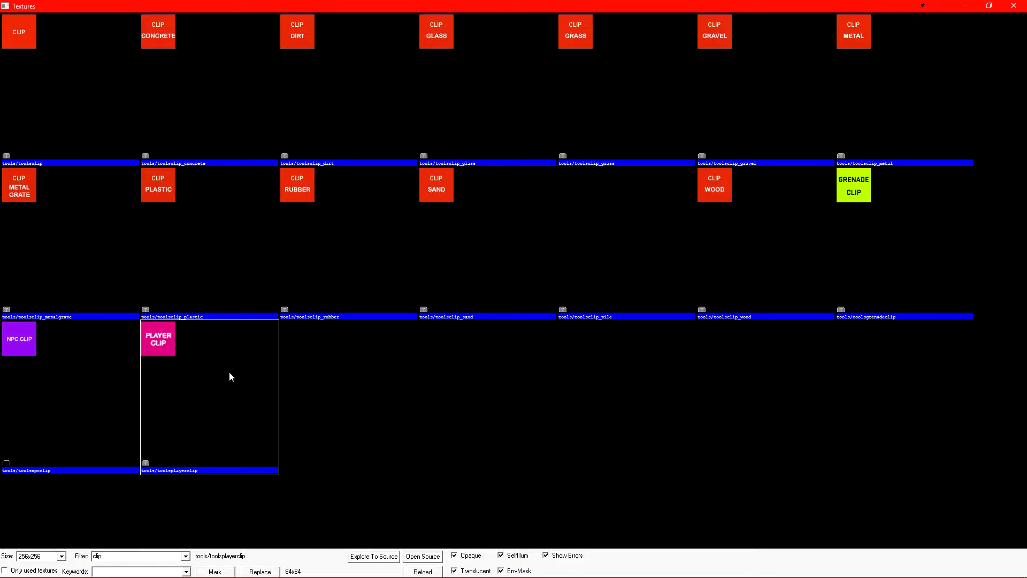
left_click(239, 91)
left_click(370, 96)
left_click(500, 77)
left_click(599, 80)
left_click(321, 97)
left_click(492, 92)
left_click(609, 84)
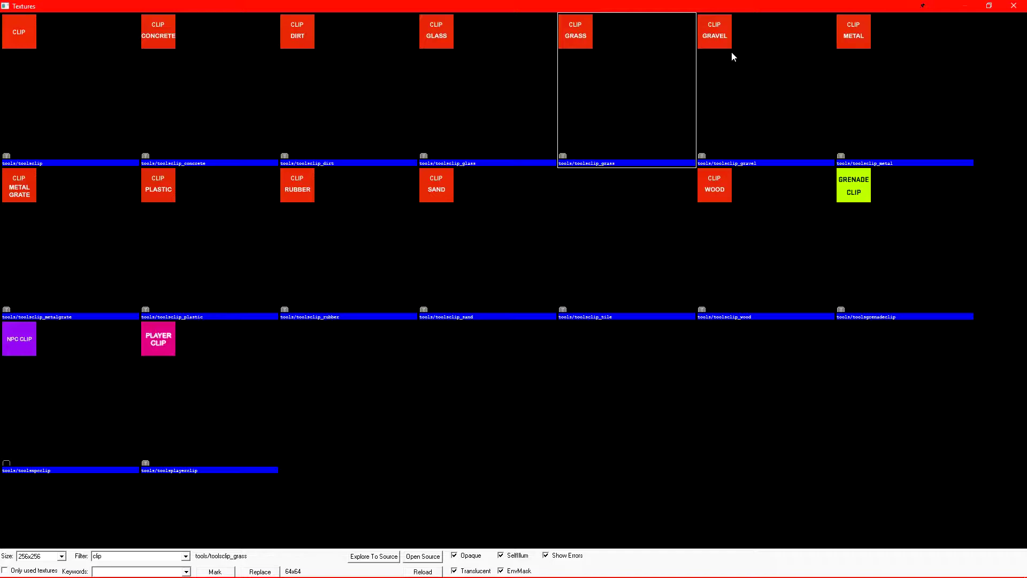
Choose the tools/toolsclip_concrete texture and create a 144 × 160 × 96 unit block covering the staircase.
double_click(210, 82)
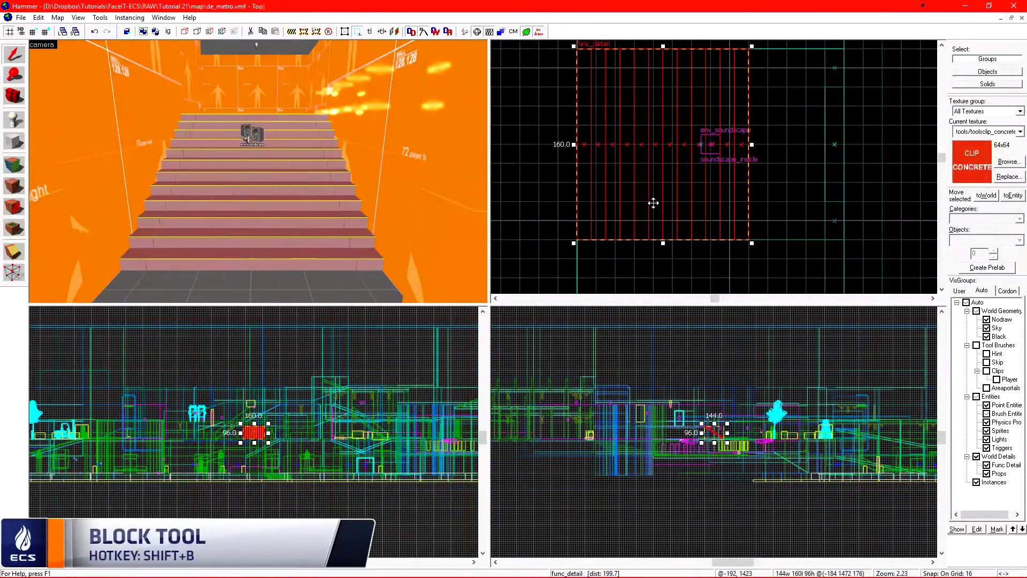
left_click(593, 242)
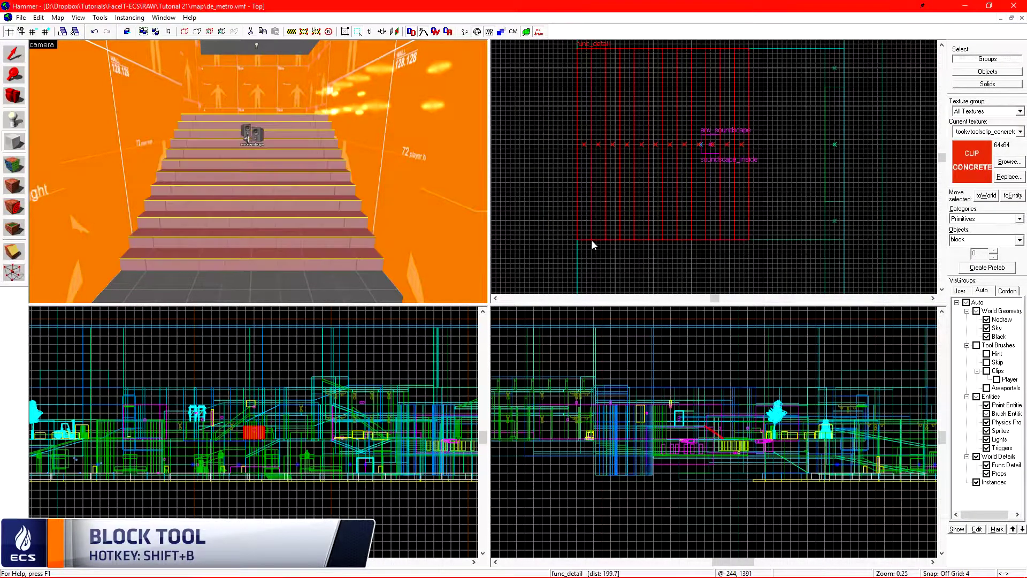
mouse_move(591, 241)
left_mouse_down()
mouse_move(780, 93)
mouse_move(781, 48)
left_mouse_up()
scroll(782, 48, "up", 1)
key("shift+w")
left_click_drag(550, 280, 551, 283)
scroll(705, 444, "up", 6)
key("Return")
Cut the concrete clip block diagonally along the slope of the stairs with the Clipping tool, keeping a ramp over the steps.
scroll(719, 386, "up", 12)
key("shift+x")
left_click_drag(582, 376, 644, 417)
key("Return")
key("shift+s")
key("z")
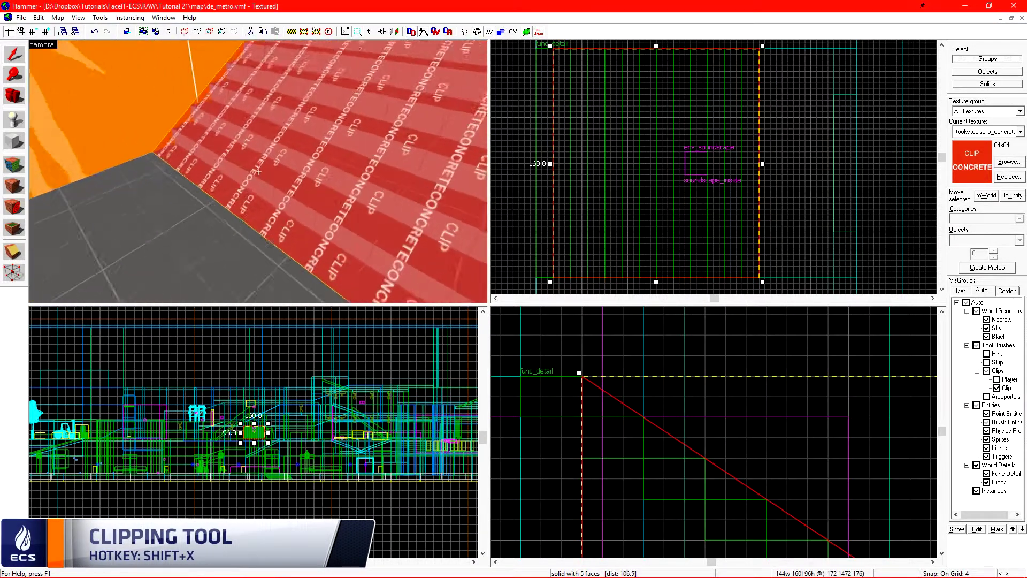
key("z")
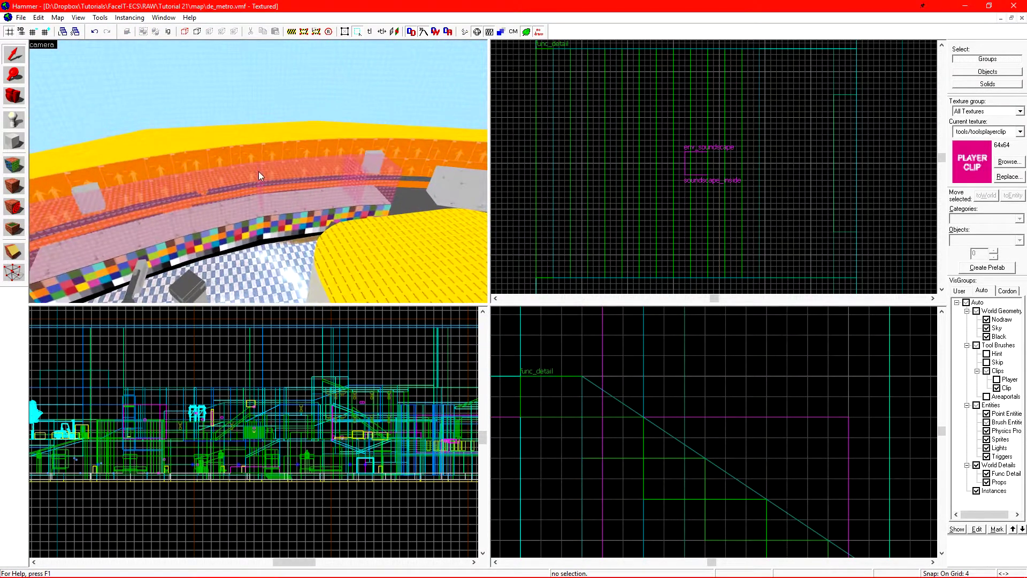
Duplicate the three long wall blocks beside the checkered floor about 64 units upward on the 16-unit grid.
key("z")
key("w")
key("z")
left_click(275, 167)
left_click(165, 177, "ctrl")
left_click(345, 188, "ctrl")
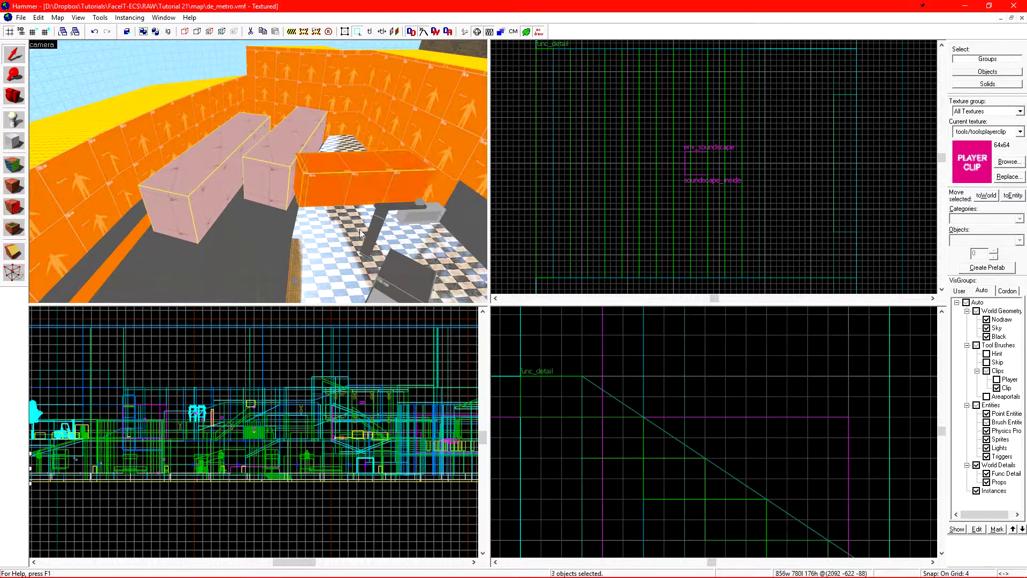
key("ctrl+e")
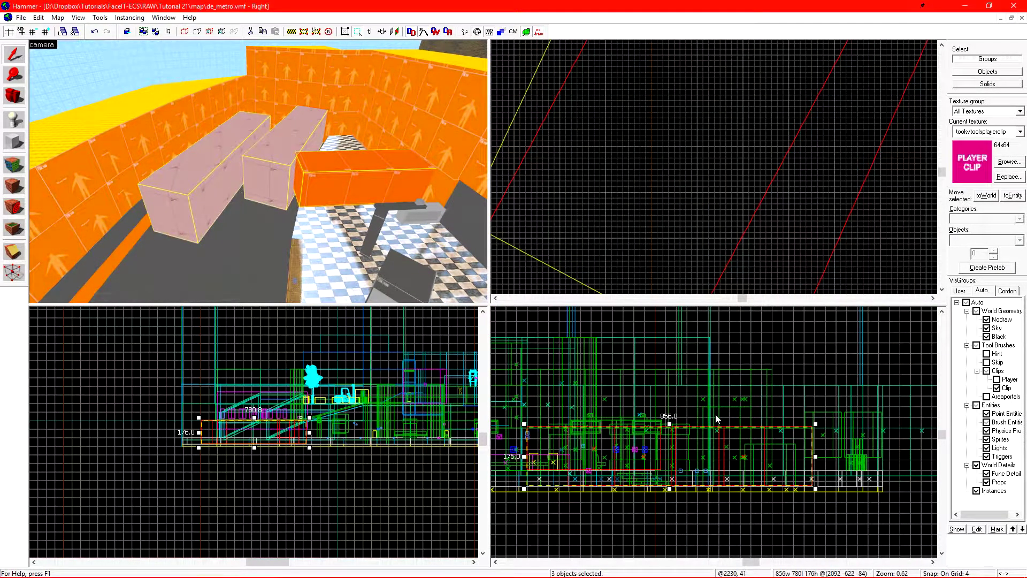
key("shift+w")
key("shift+w")
key("]")
key("]")
left_click_drag(715, 435, 715, 413, "shift")
Clip the three duplicated blocks along a horizontal line, keeping only their upper parts above the original blocks.
scroll(715, 419, "up", 8)
key("shift+x")
left_click_drag(709, 454, 781, 454)
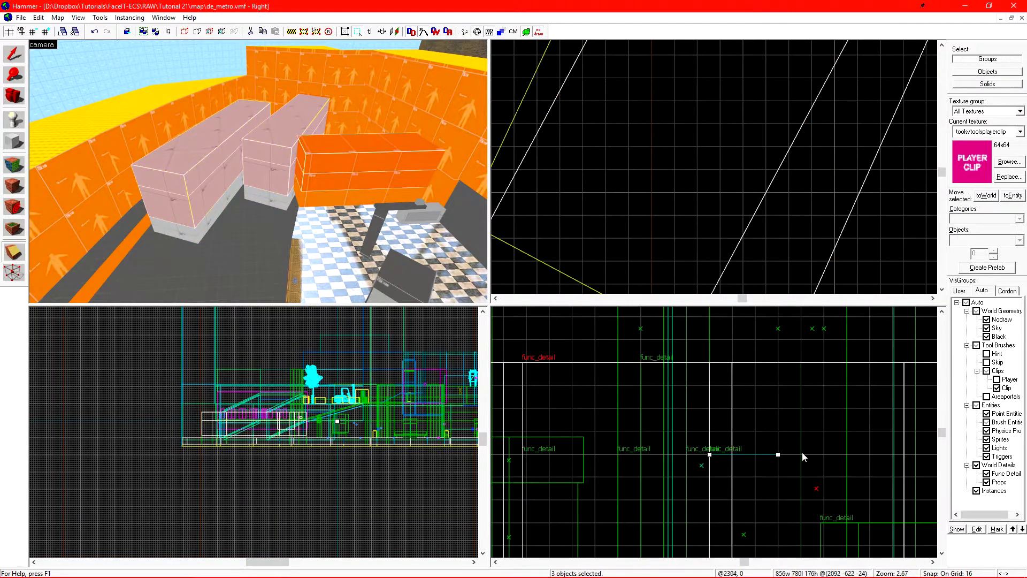
key("Return")
Apply the player clip texture to the three clipped copies and raise their top vertices to make them 656 units tall.
scroll(699, 464, "down", 9)
key("shift+t")
scroll(577, 416, "down", 4)
key("shift+v")
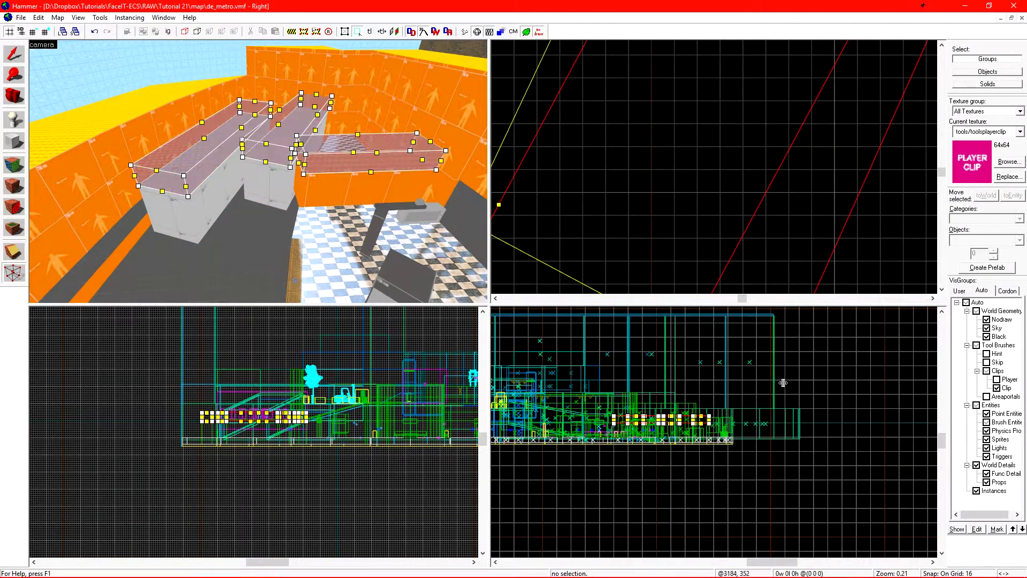
left_click_drag(694, 420, 695, 398)
key("shift+s")
key("z")
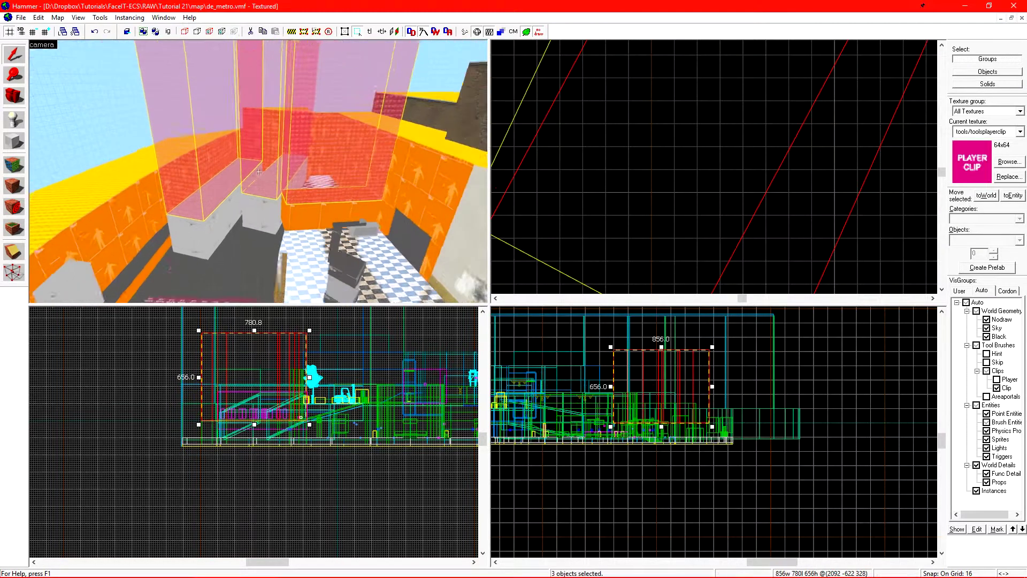
Examine how the player clip brushes enclose the rooftops and walls around the playable area.
key("z")
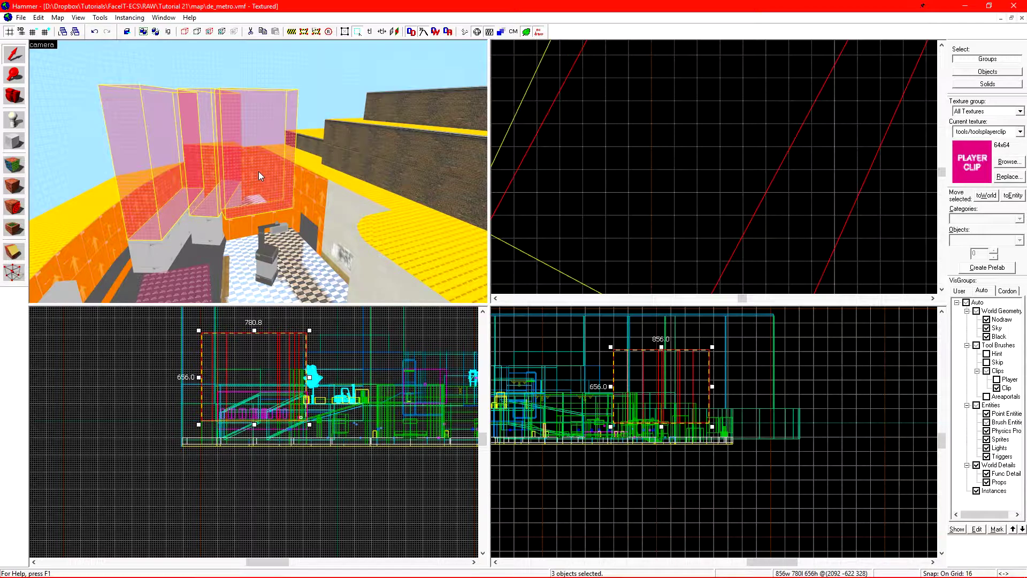
left_click(223, 195, "ctrl")
key("shift+x")
scroll(719, 398, "up", 5)
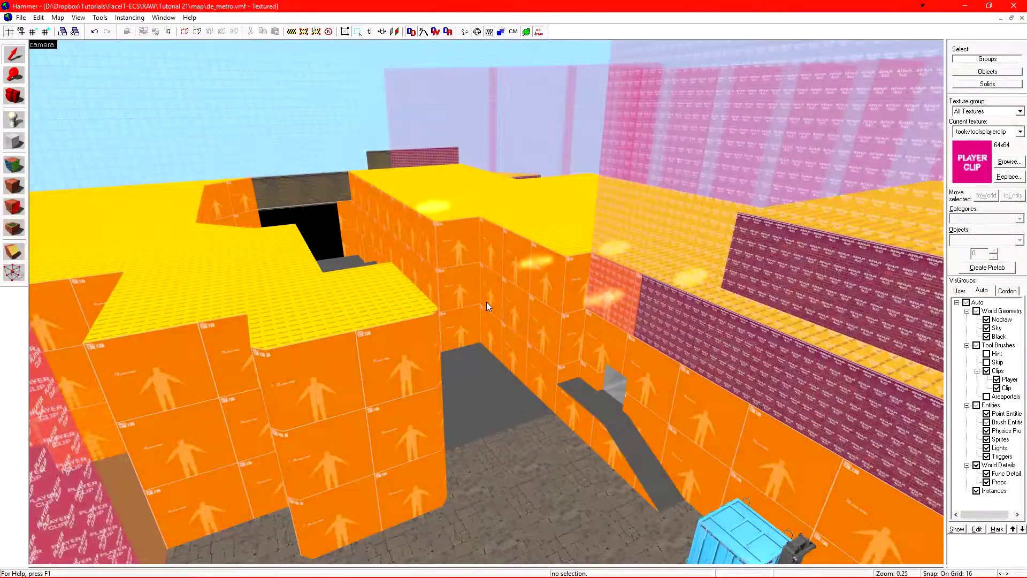
left_click_drag(486, 302, 393, 323)
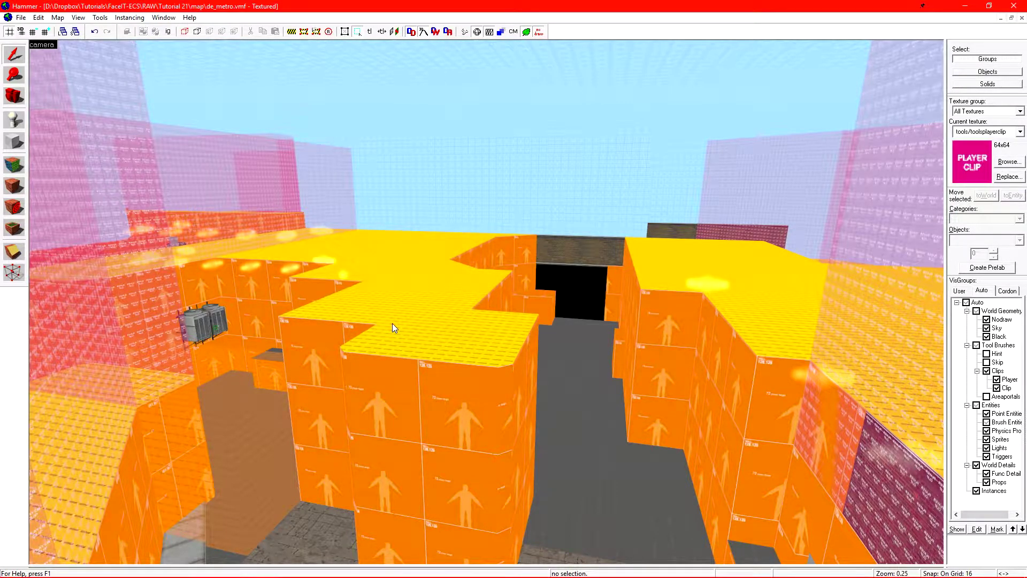
key("z")
key("w")
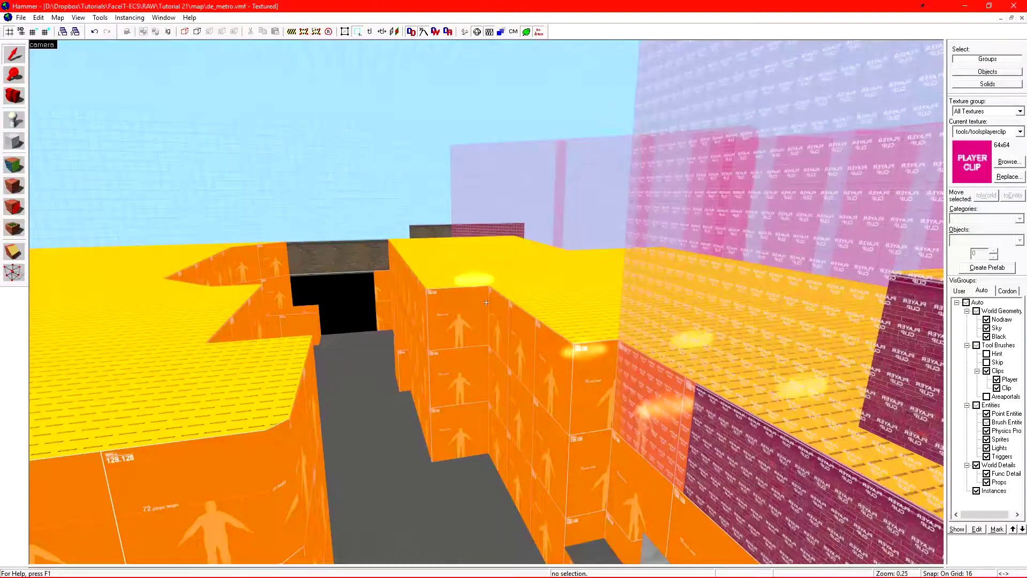
key("w")
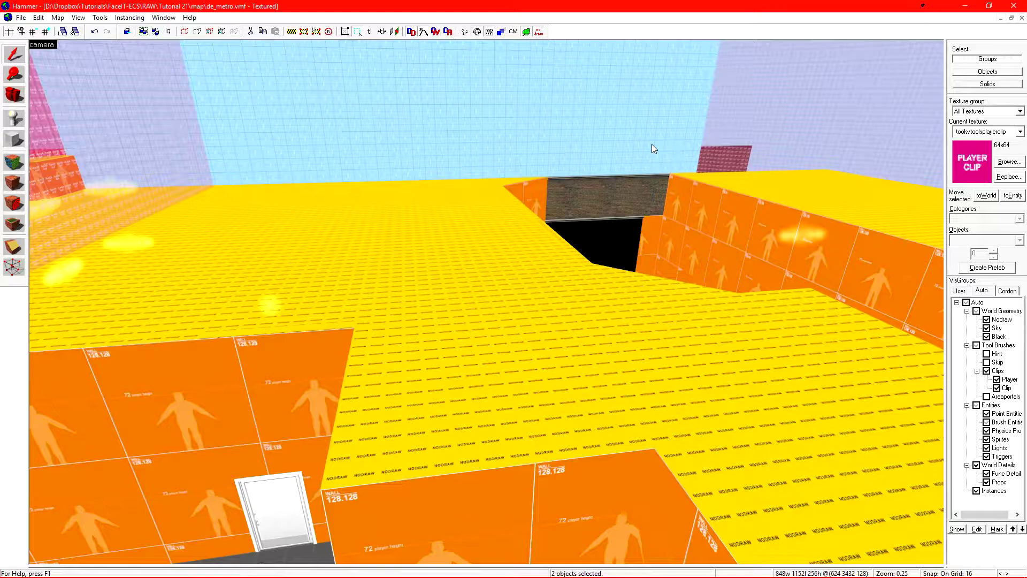
Switch to the Valve Developer Community wiki in the browser, search for "kv" and open the .kv file page.
key("F1")
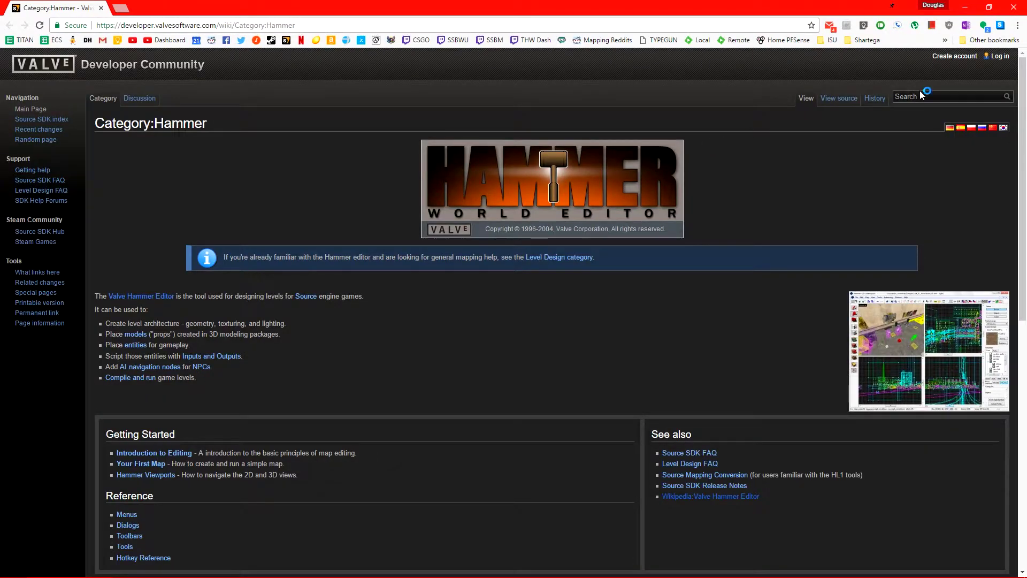
left_click(952, 98)
type("kv")
key("Return")
left_click(108, 258)
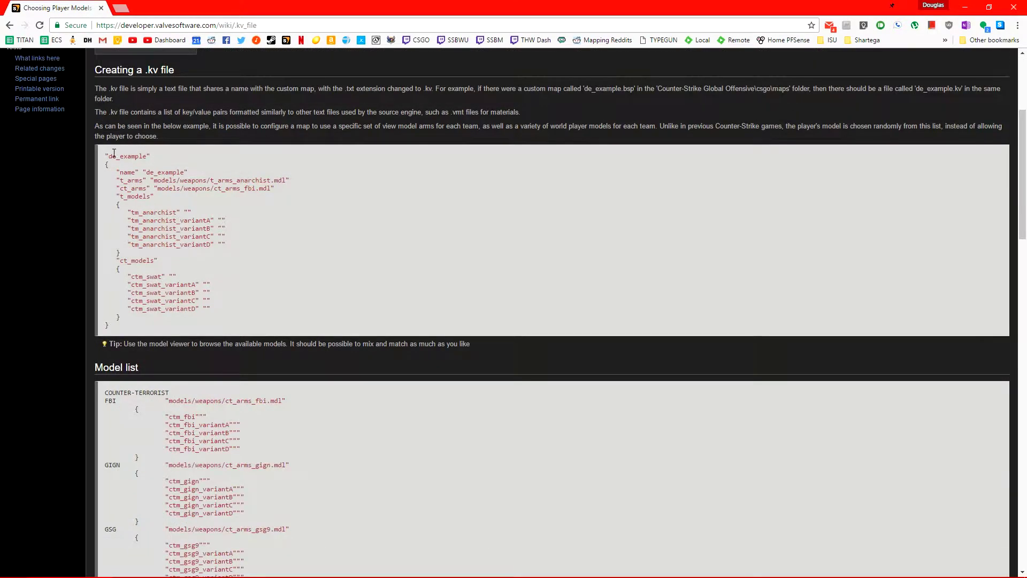
Review the .kv file example and model list, and open the linked web-based KV File Generator.
left_click_drag(106, 155, 280, 321)
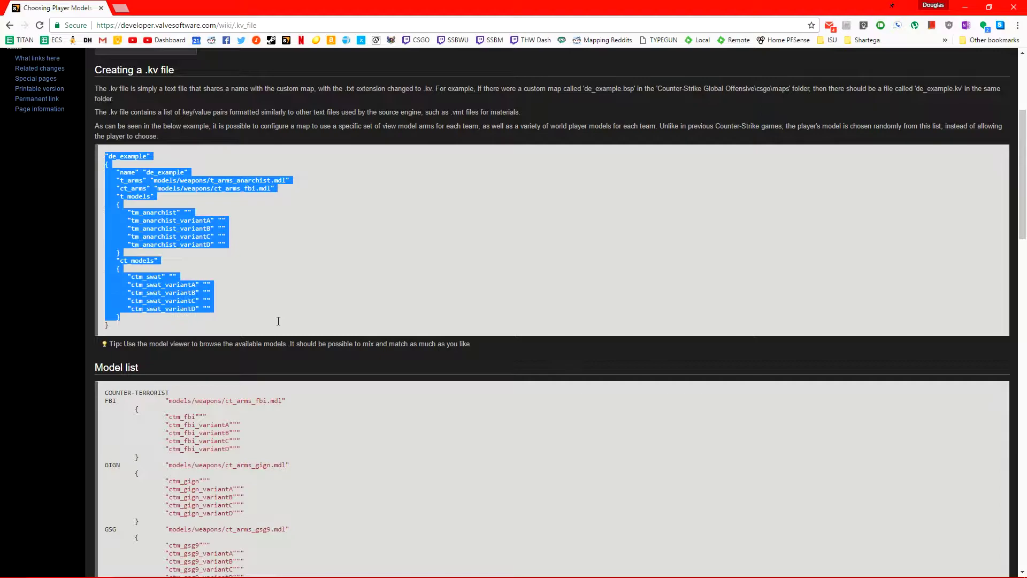
left_click(310, 282)
scroll(326, 288, "down", 5)
scroll(327, 293, "down", 18)
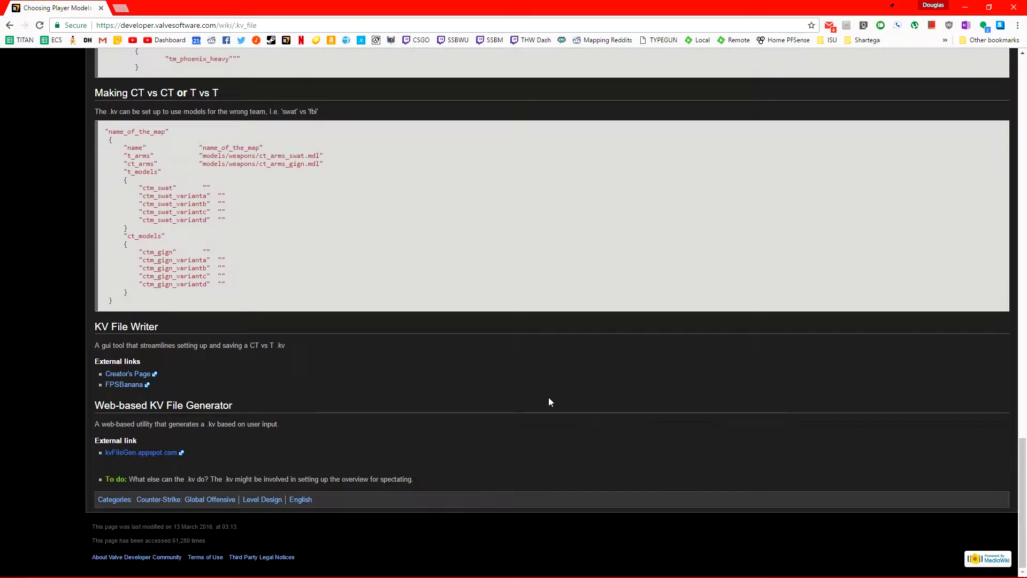
left_click(142, 453)
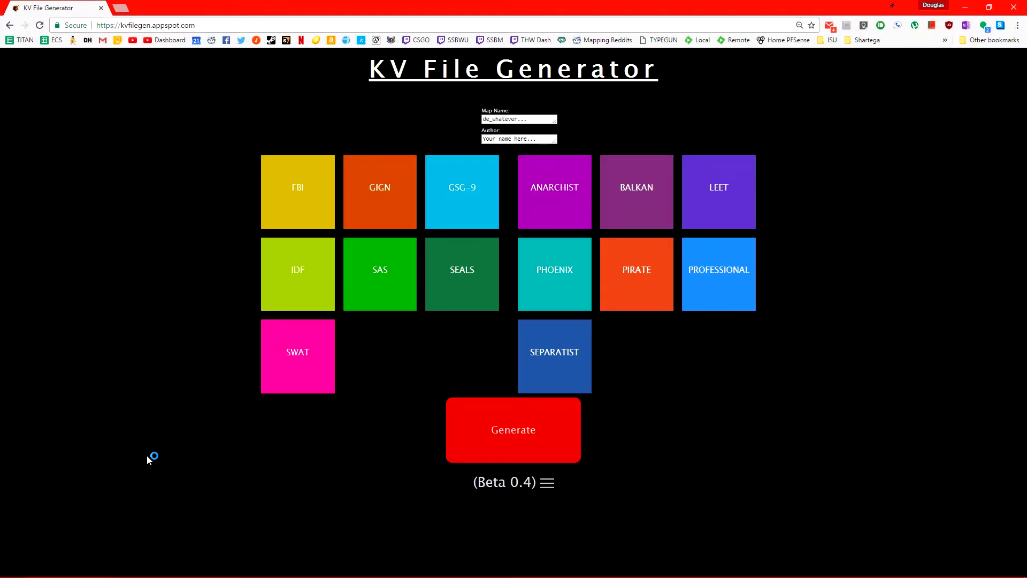
Set the map name to de_matro and fill in the author's name in the KV File Generator.
left_click_drag(542, 120, 460, 118)
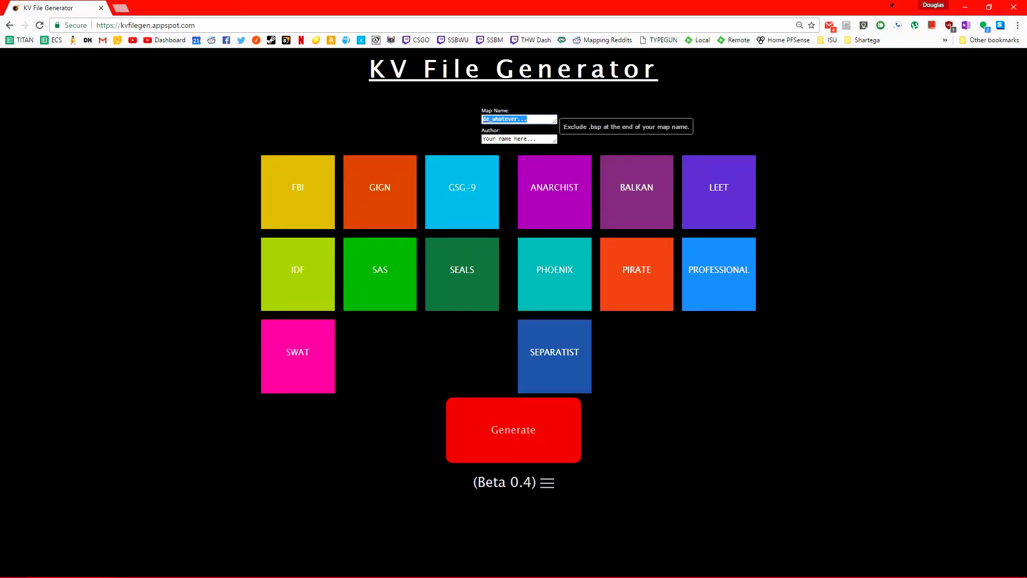
type("de_matro")
key("Tab")
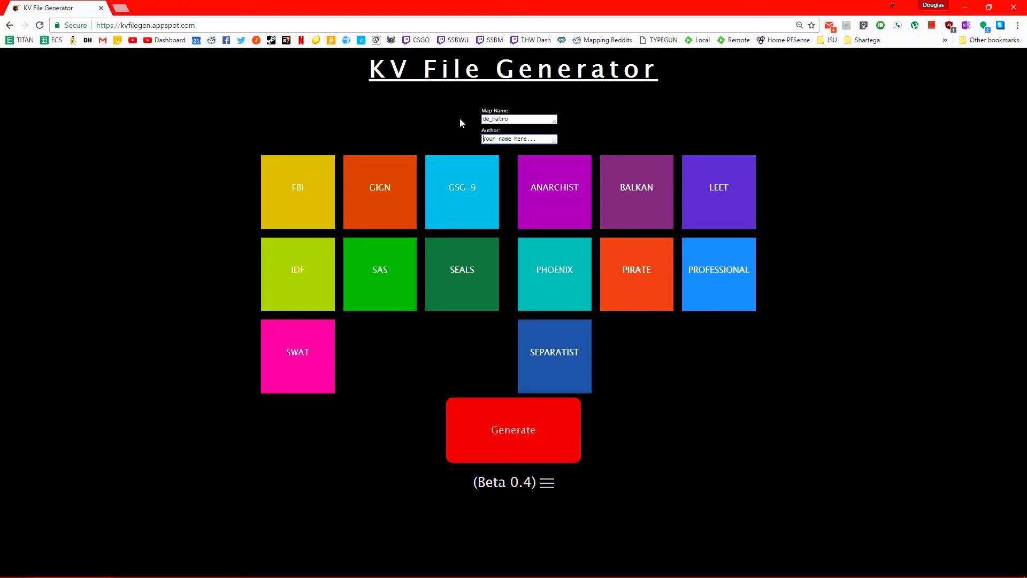
type("TopHATTwaffle")
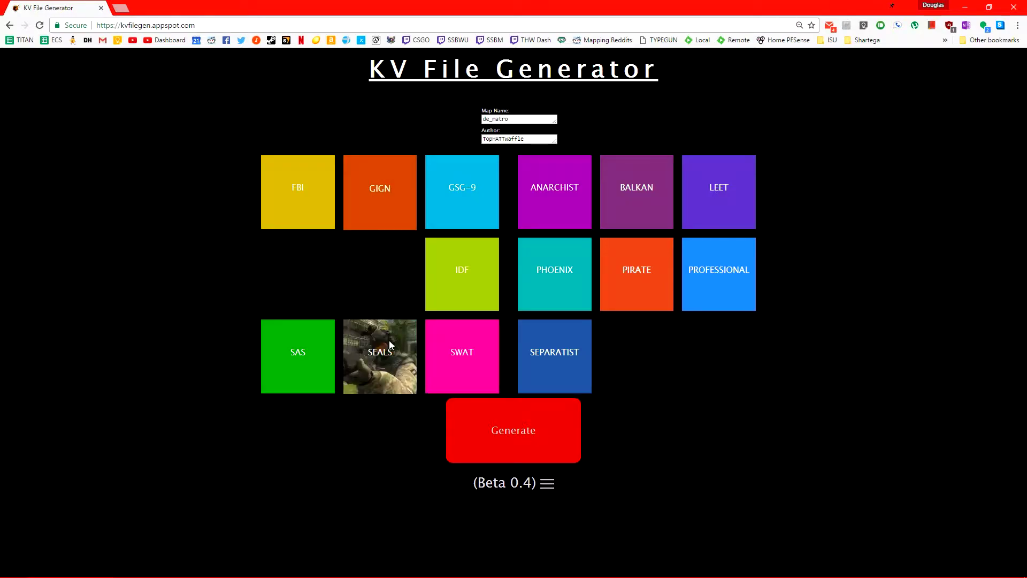
Choose SAS as the counter-terrorist models and Phoenix as the terrorist models.
left_click(277, 362)
left_click(546, 279)
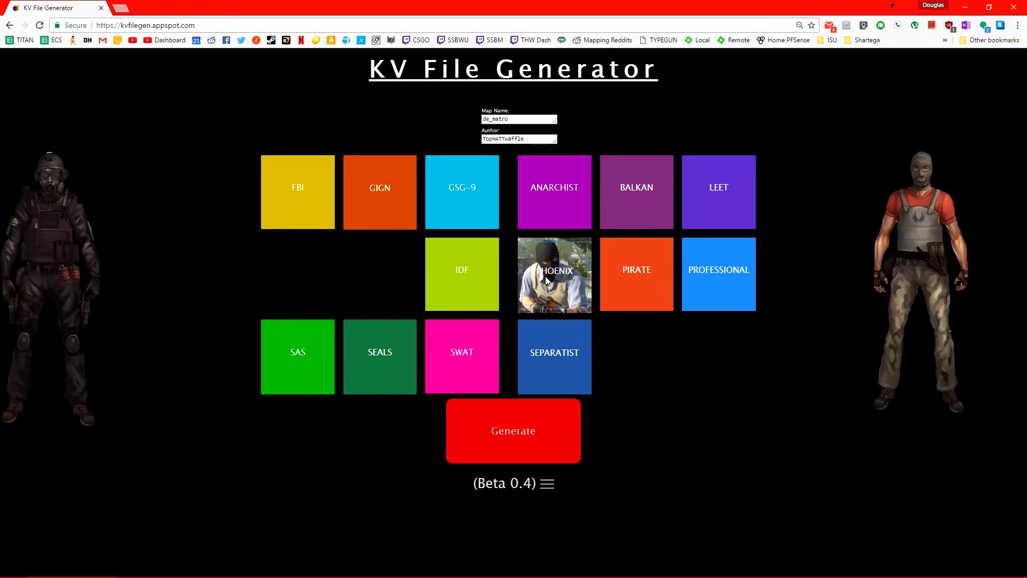
Generate the KV file with the chosen settings and save it to the Desktop as de_matro.kv.
left_click(546, 427)
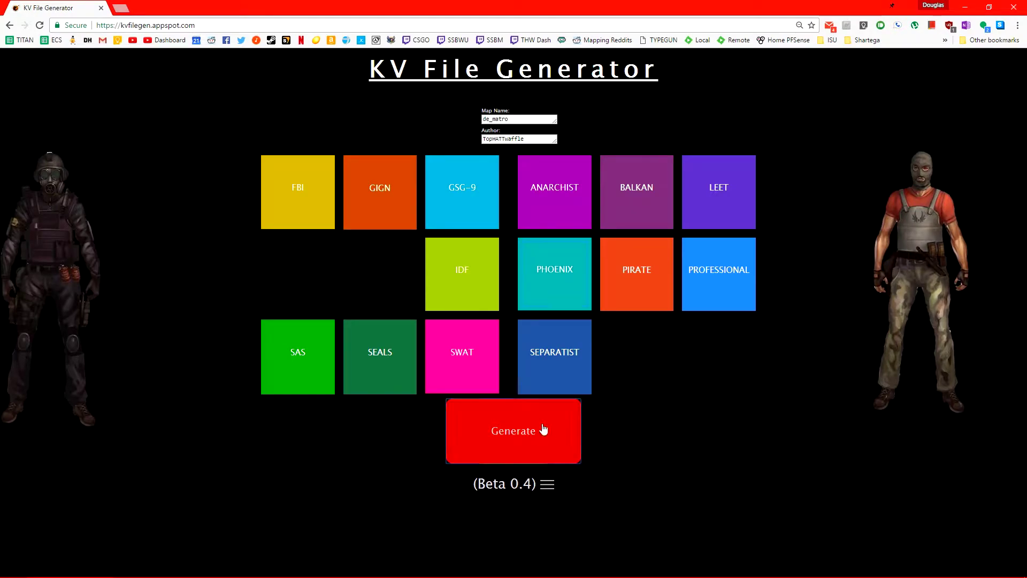
left_click(514, 474)
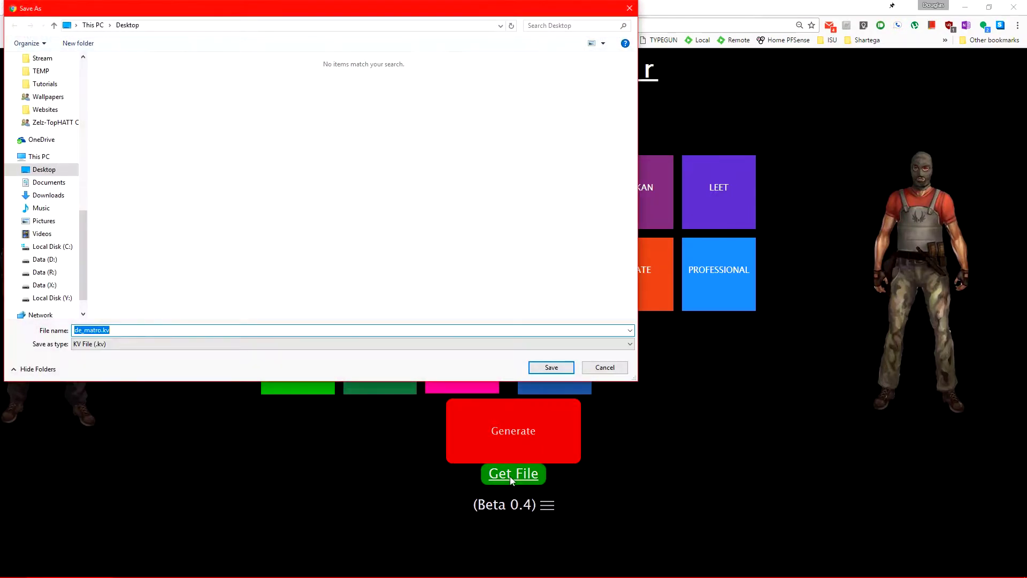
left_click(552, 368)
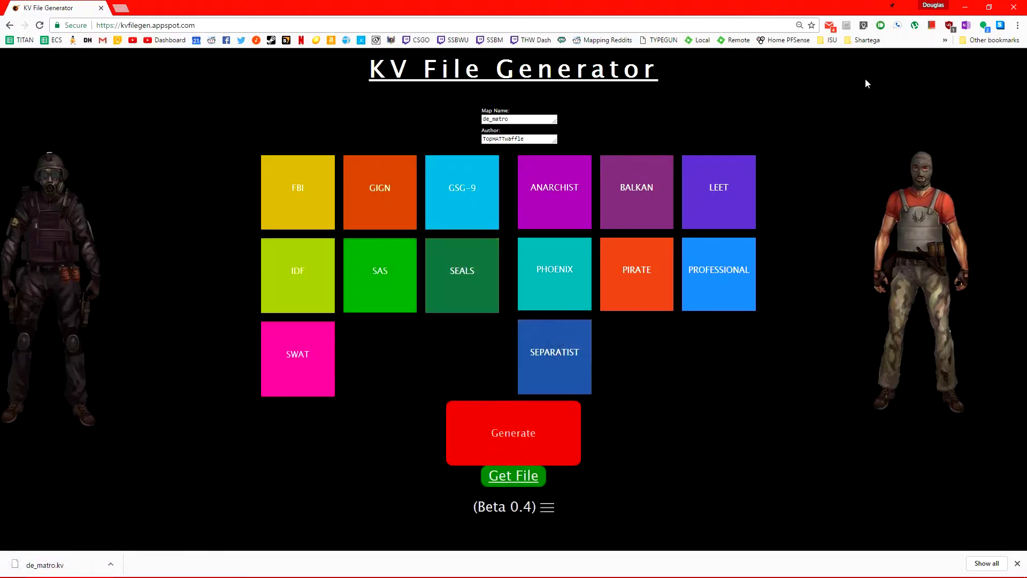
Copy de_matro.kv from the Desktop into the csgo maps folder in File Explorer.
key("super+e")
double_click(330, 213)
left_click(268, 207)
left_click_drag(401, 303, 264, 216)
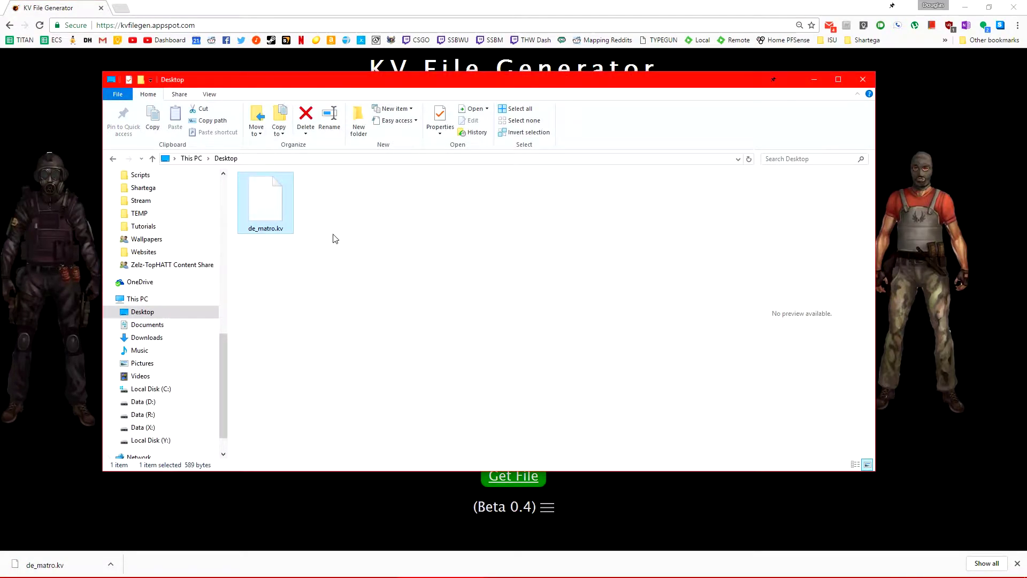
scroll(161, 248, "up", 6)
scroll(157, 247, "up", 5)
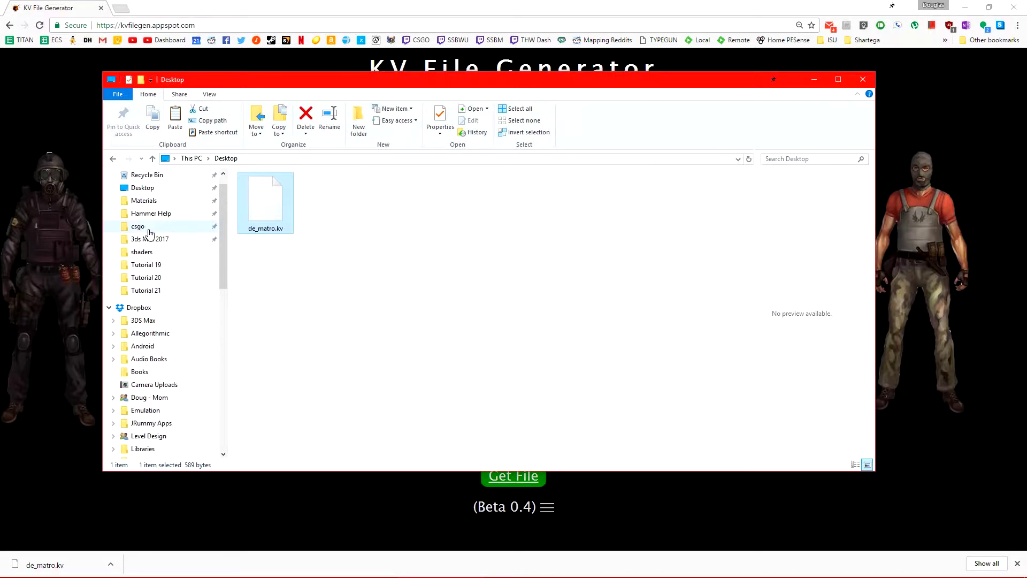
left_click(201, 227)
double_click(279, 224)
scroll(634, 271, "down", 15)
key("ctrl+v")
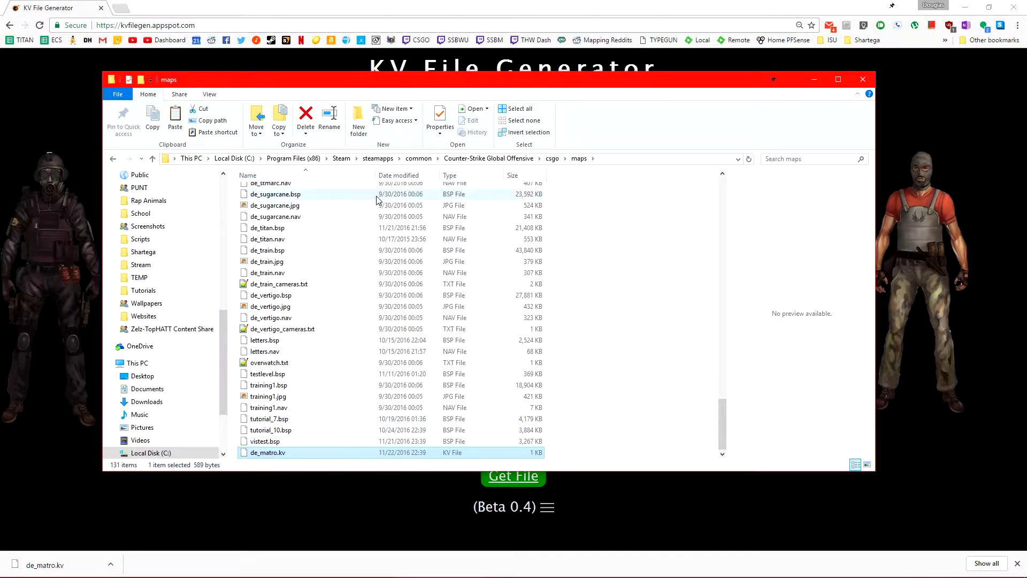
Find de_metro.nav in the csgo maps folder and delete it.
scroll(328, 177, "up", 20)
scroll(405, 333, "down", 10)
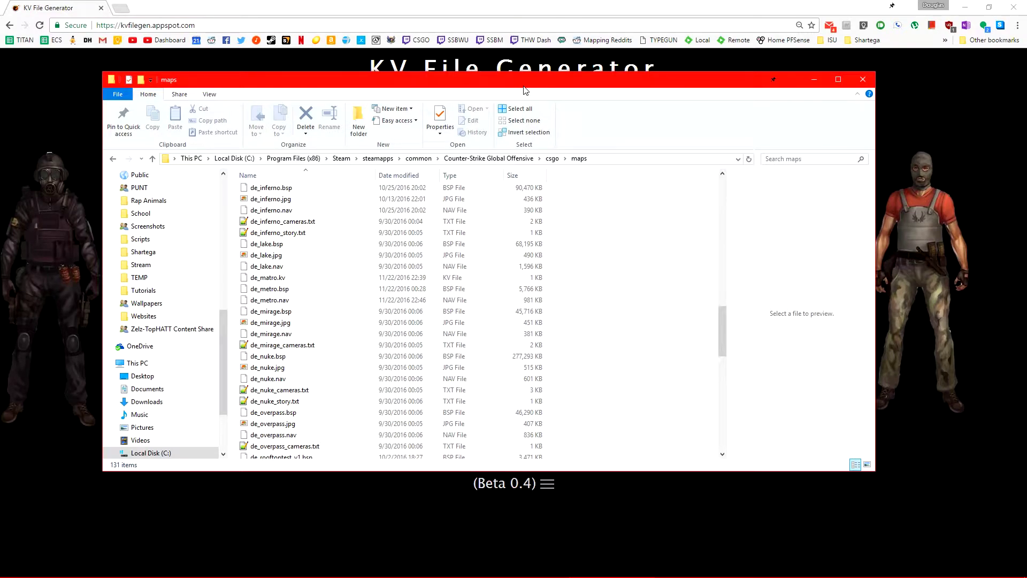
left_click(466, 303)
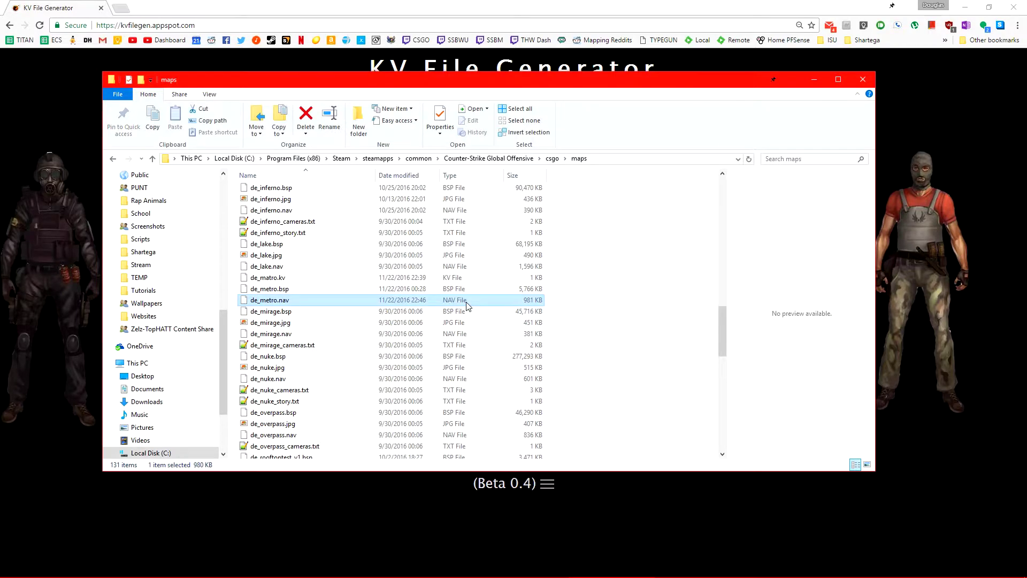
key("Delete")
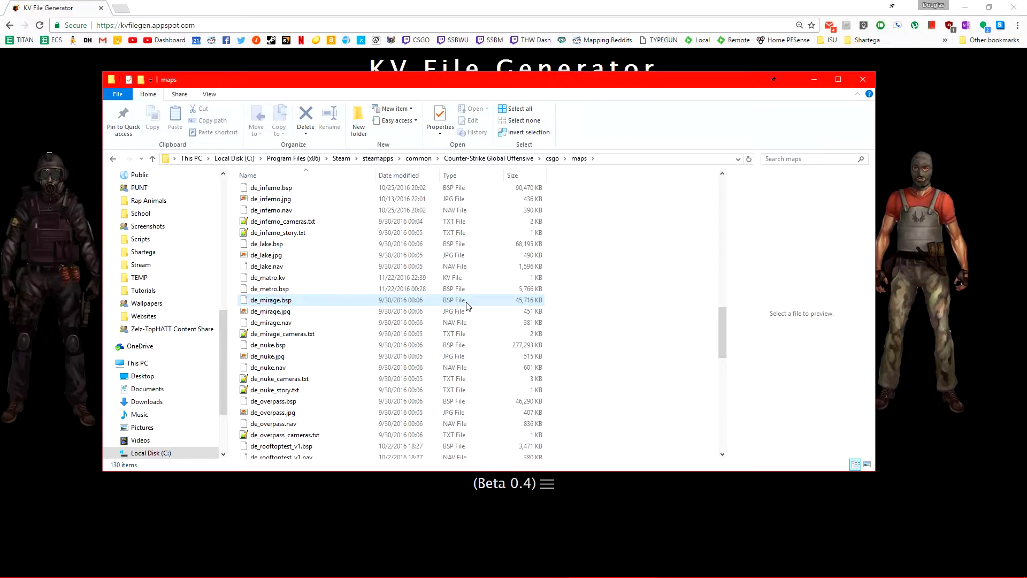
Switch to Hammer and copy the Full compile - HDR only run configuration as "Final Compile - HDR ONLY".
key("alt+Tab")
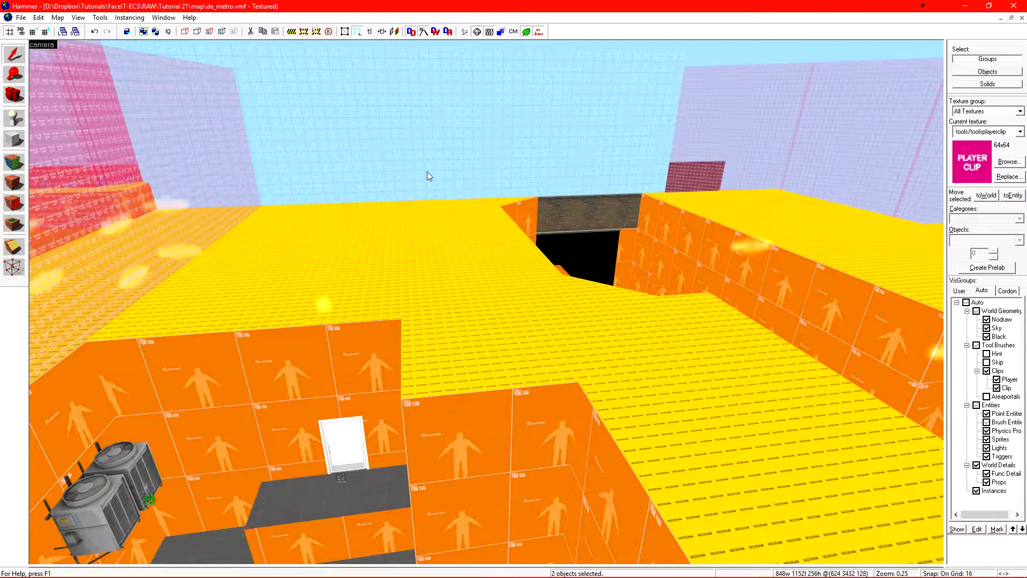
left_click(466, 33)
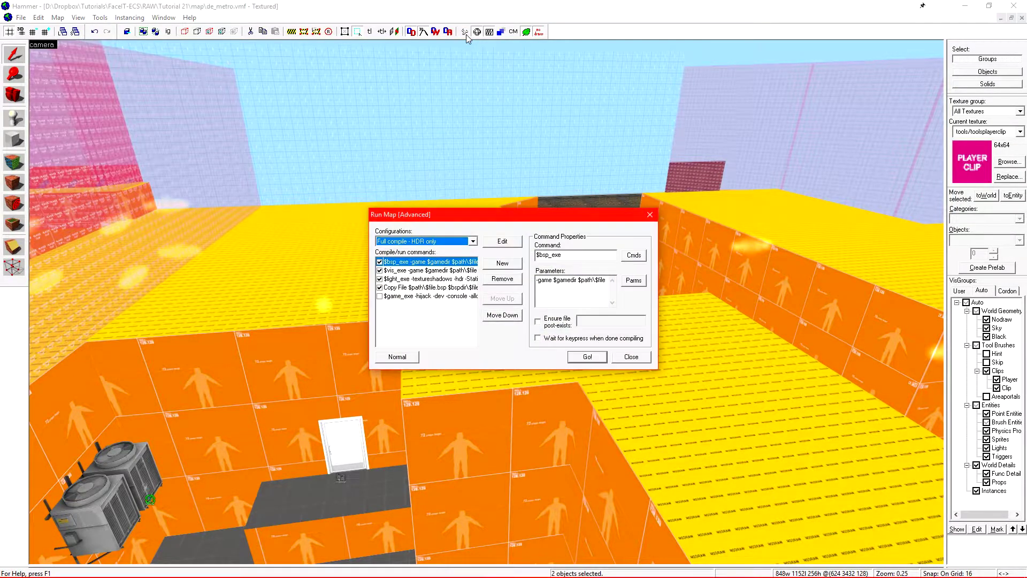
left_click(517, 243)
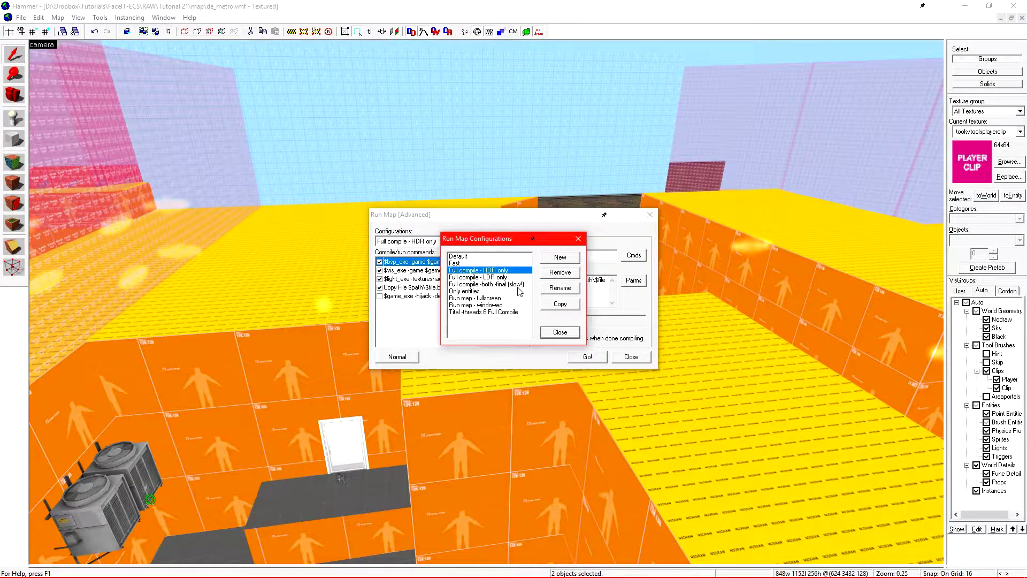
left_click(566, 309)
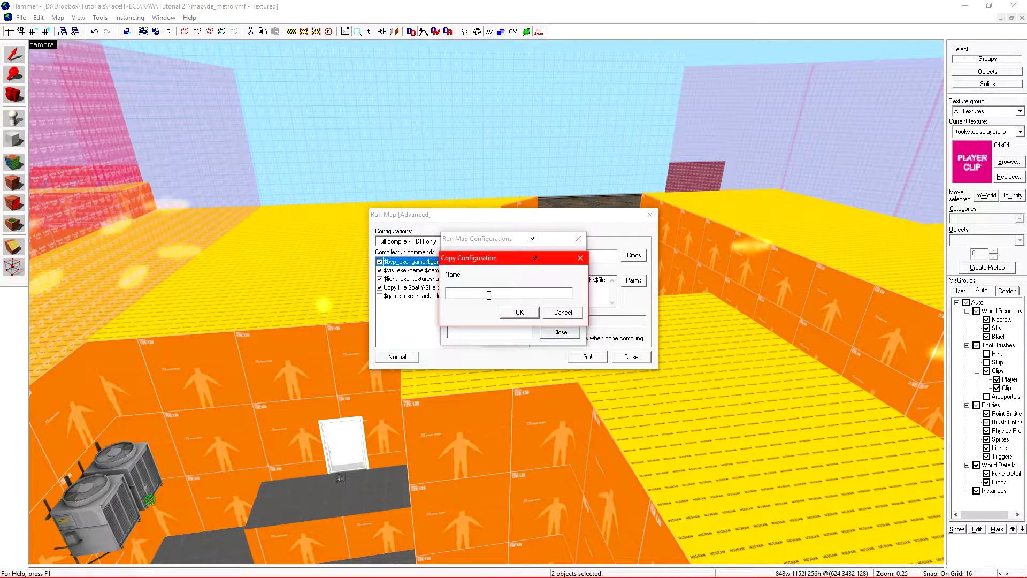
type("Final Compile - HDR ONLY")
key("Return")
left_click(569, 330)
Add -final to the $light_exe parameters of the Final Compile - HDR ONLY configuration and start compiling the map.
left_click(422, 241)
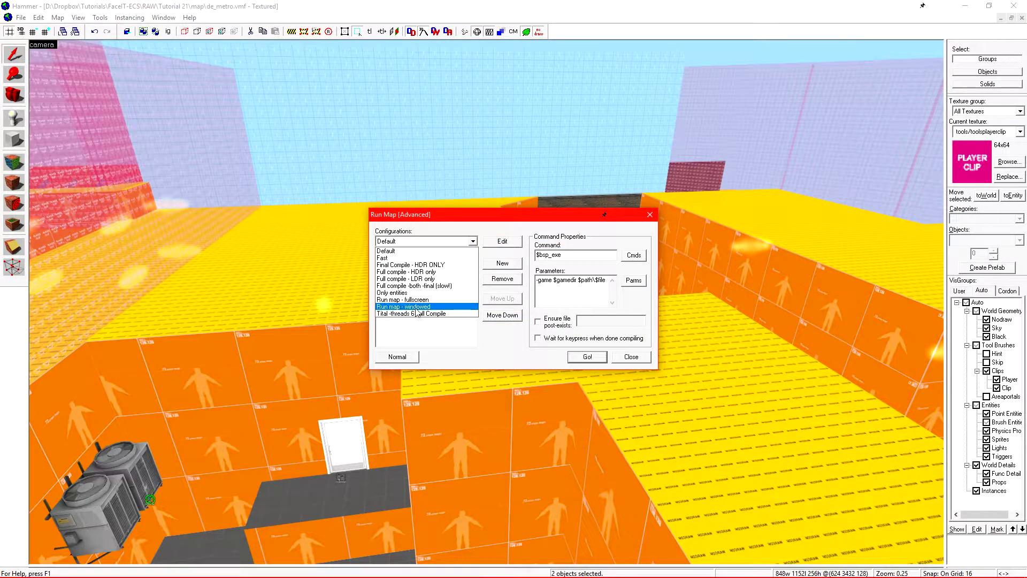
left_click(423, 266)
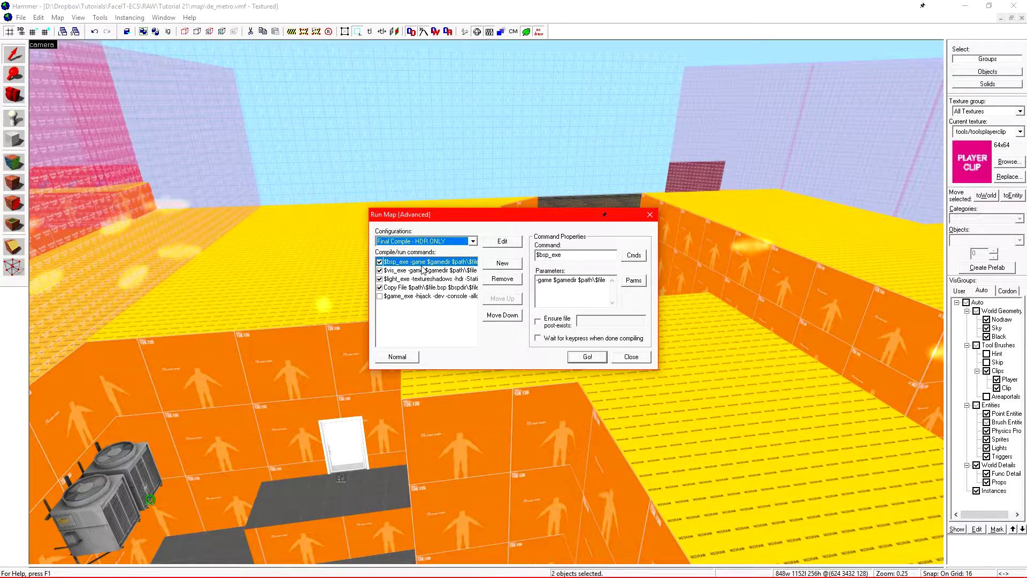
left_click(460, 280)
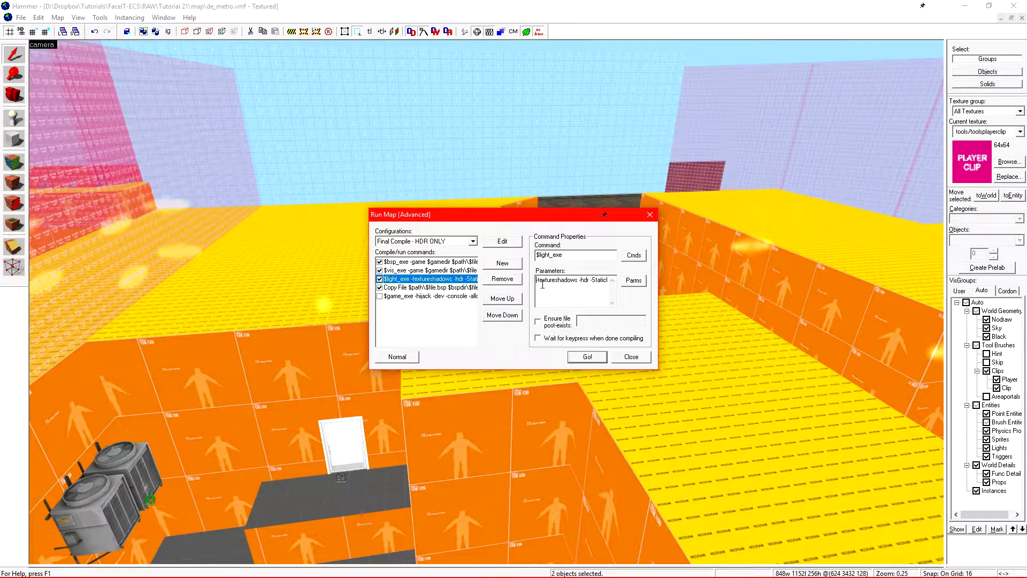
type("-final")
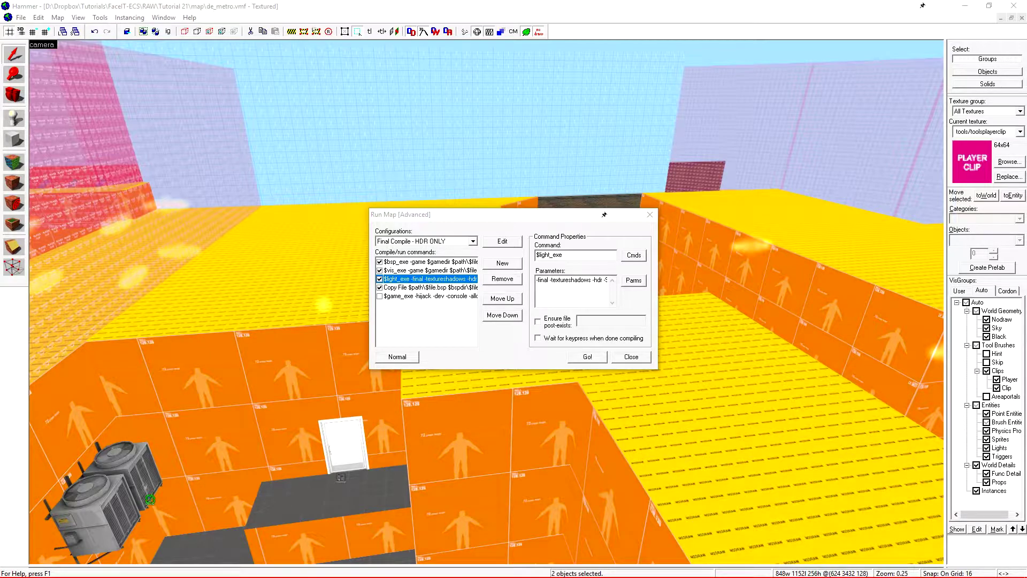
left_click(587, 356)
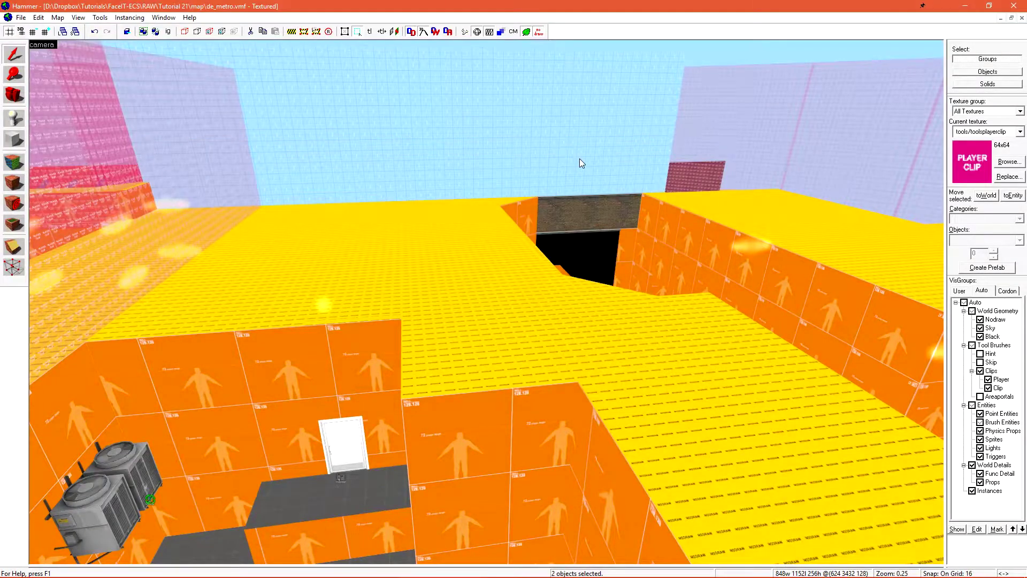
Launch Counter-Strike: Global Offensive through Steam.
mouse_move(956, 572)
right_click(916, 569)
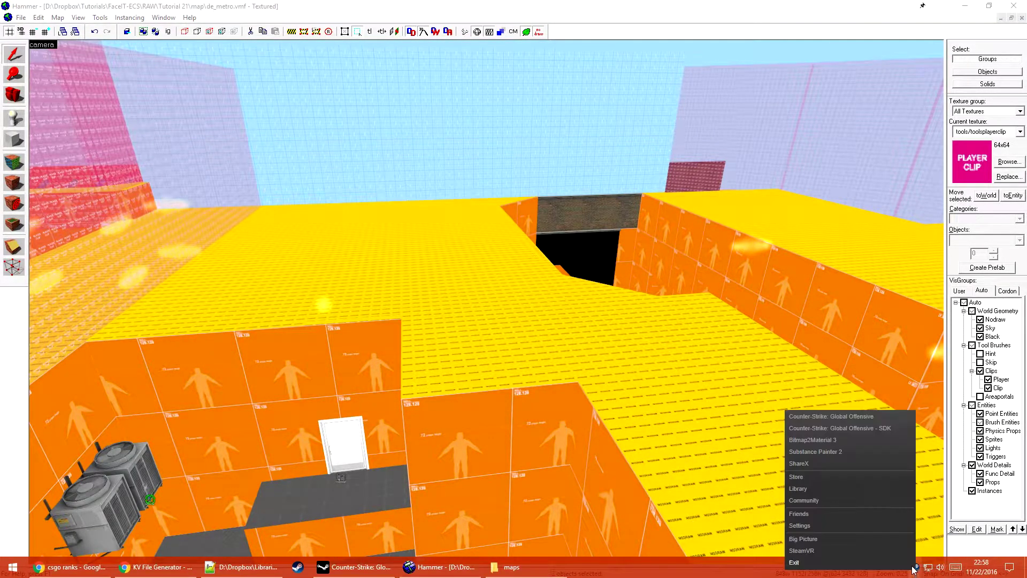
left_click(858, 415)
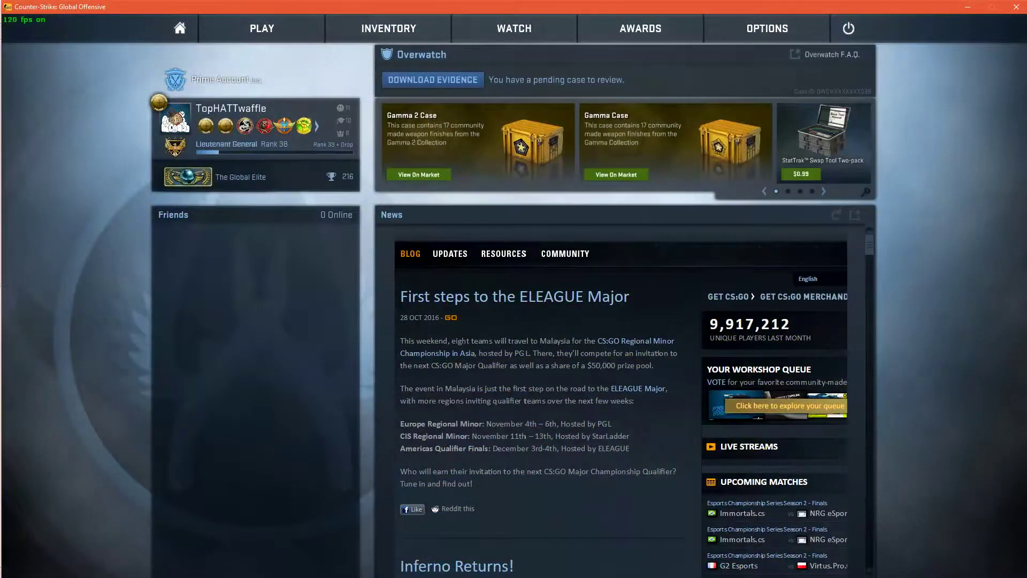
Load the de_metro map with the map command in the game's developer console.
key("grave")
type("map m")
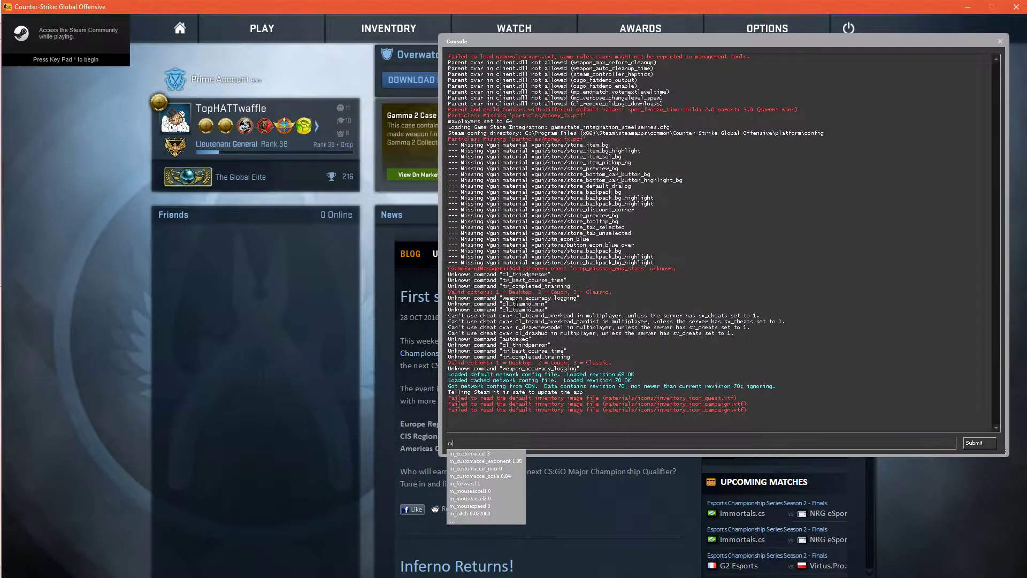
type("e")
key("Tab")
key("Return")
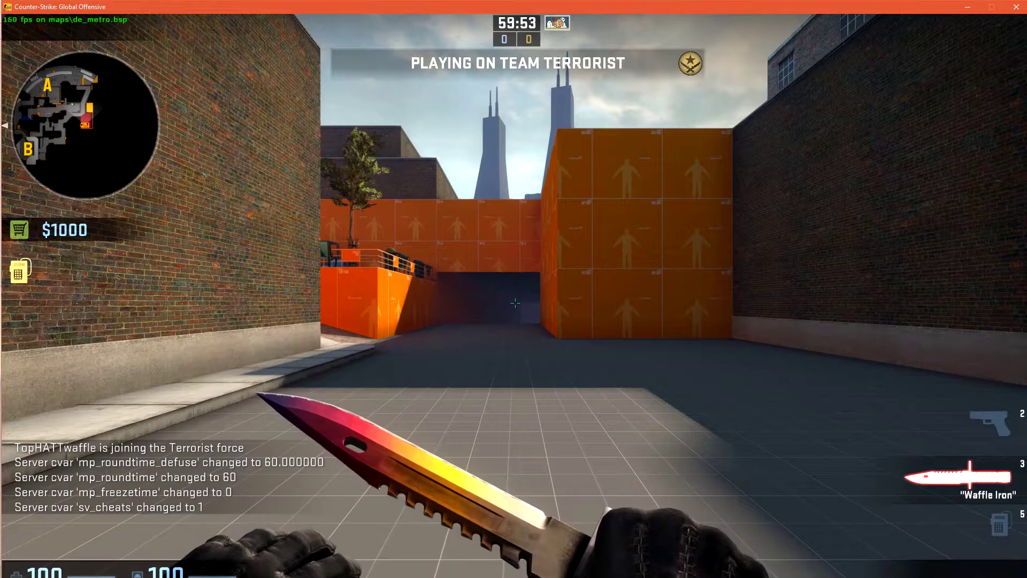
Open the developer console inside the running de_metro match.
key("grave")
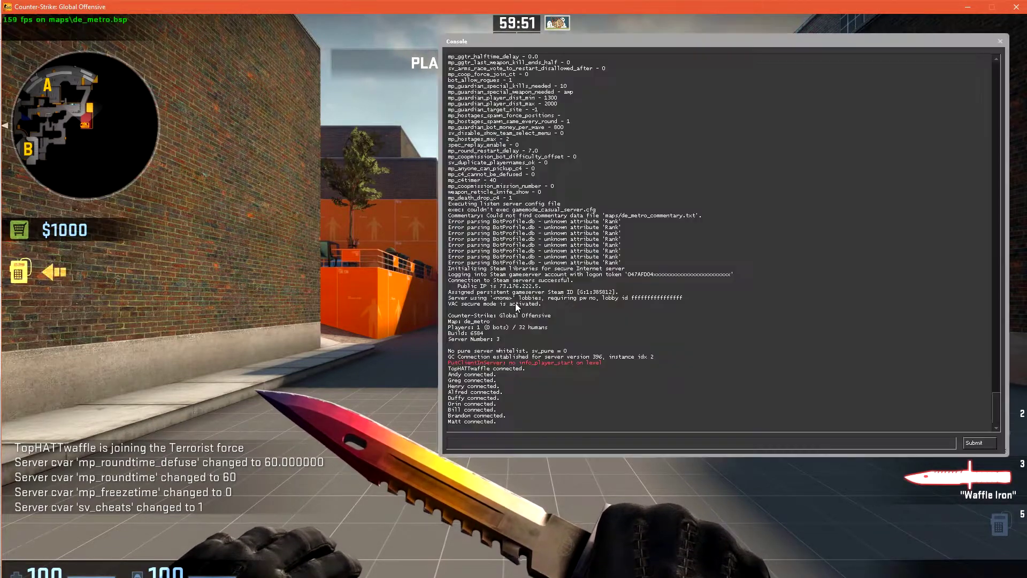